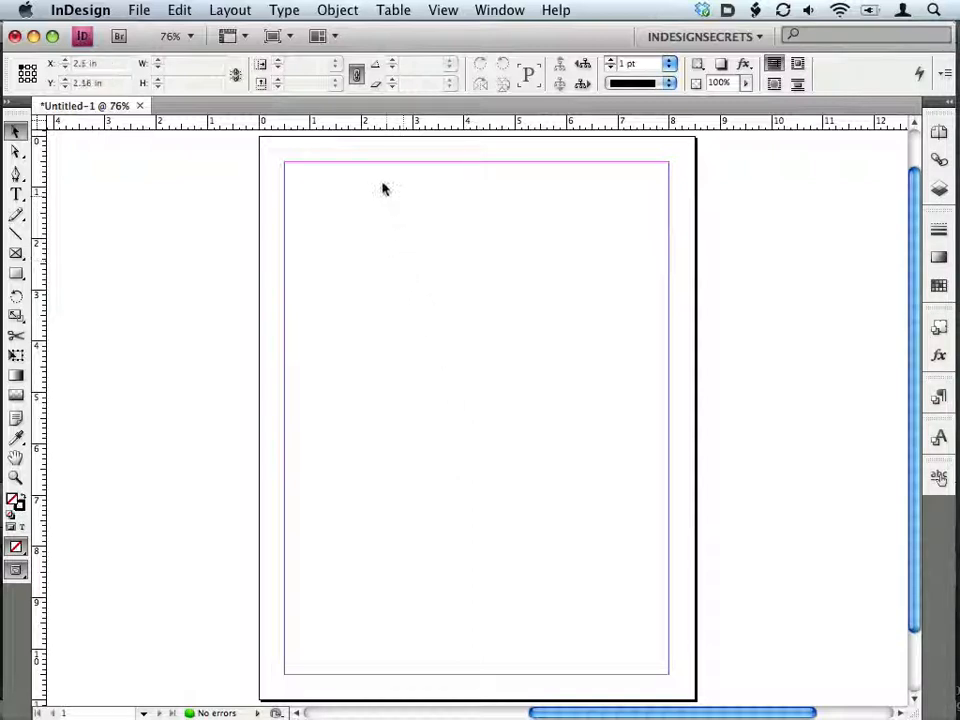
# Step: Place a horizontal ruler guide near the upper part of the page and set its vertical position to 2 in
pyautogui.moveTo(376, 126); pyautogui.dragTo(386, 223)
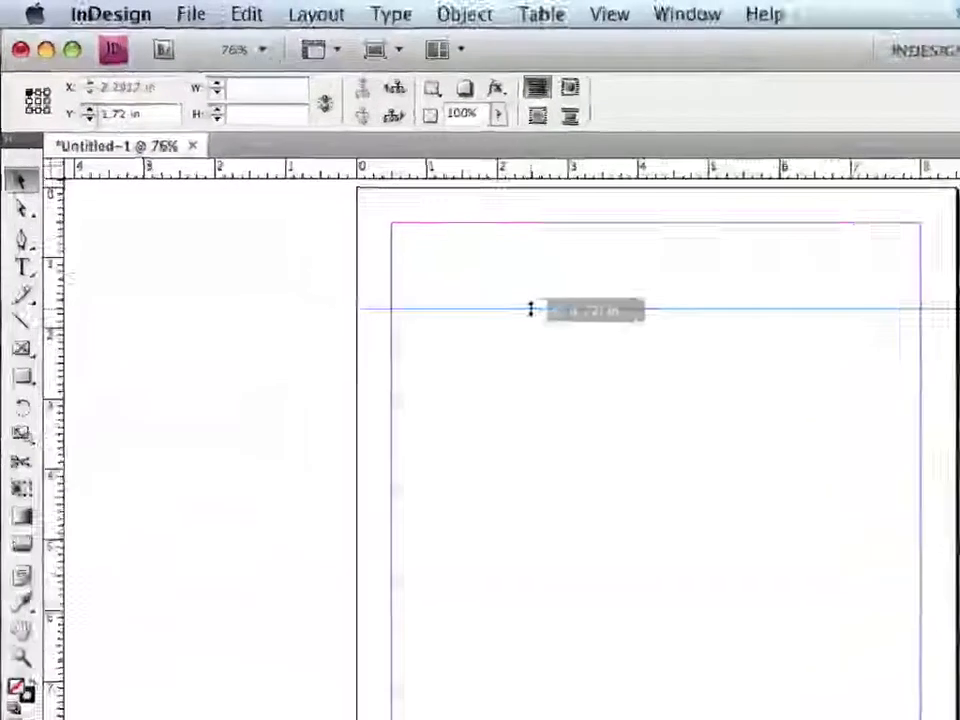
pyautogui.moveTo(771, 450)
pyautogui.mouseDown()
pyautogui.moveTo(778, 480)
pyautogui.moveTo(780, 420)
pyautogui.moveTo(779, 443)
pyautogui.mouseUp()
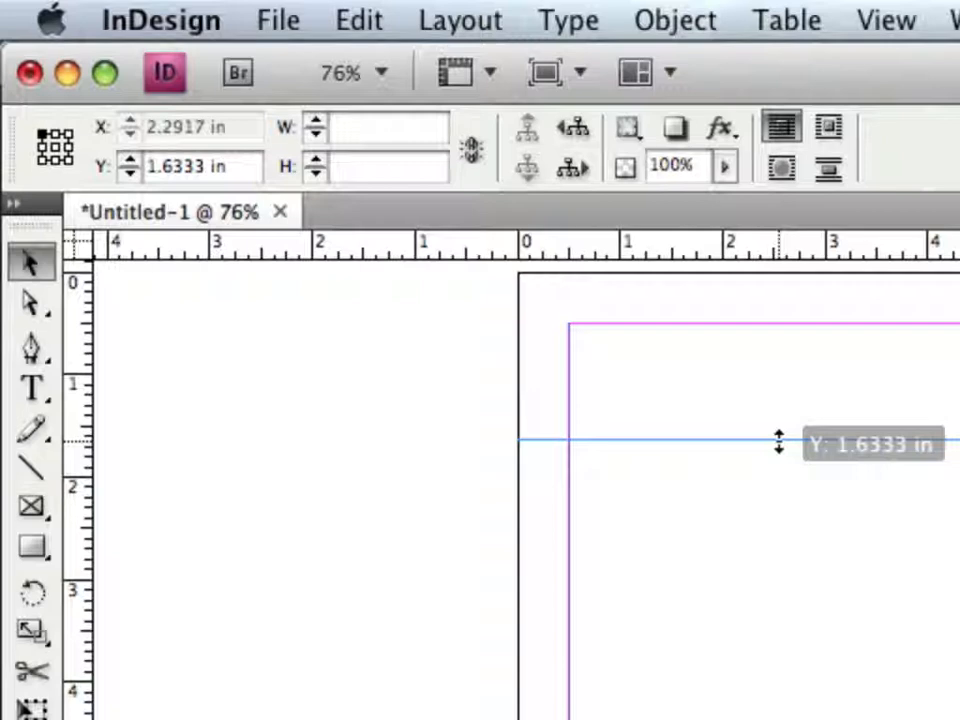
pyautogui.moveTo(779, 443); pyautogui.dragTo(777, 489)
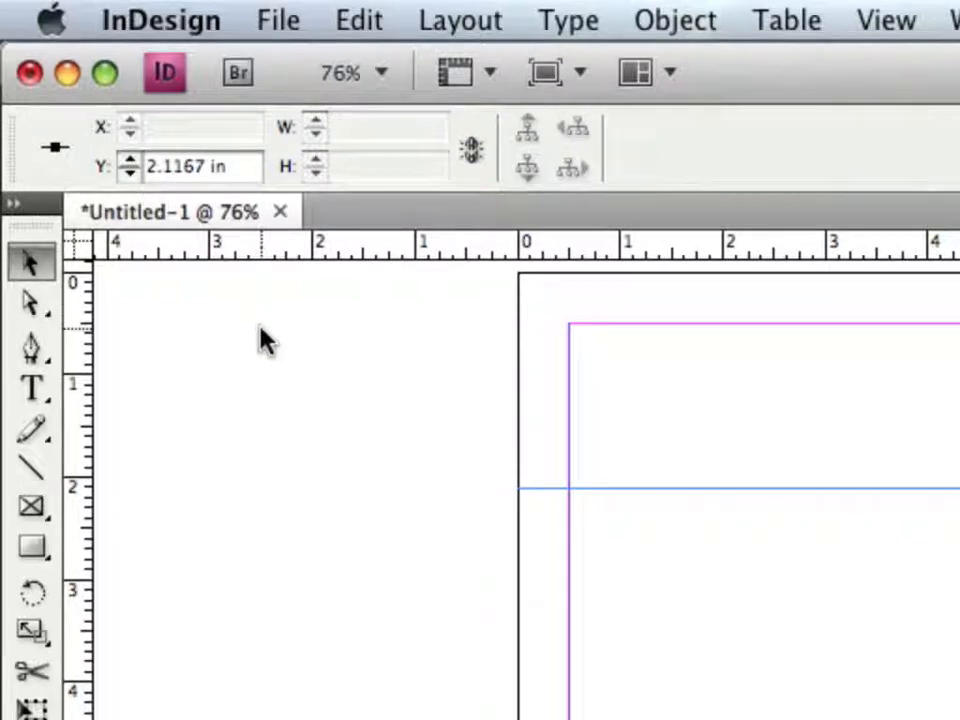
pyautogui.press('super+6')
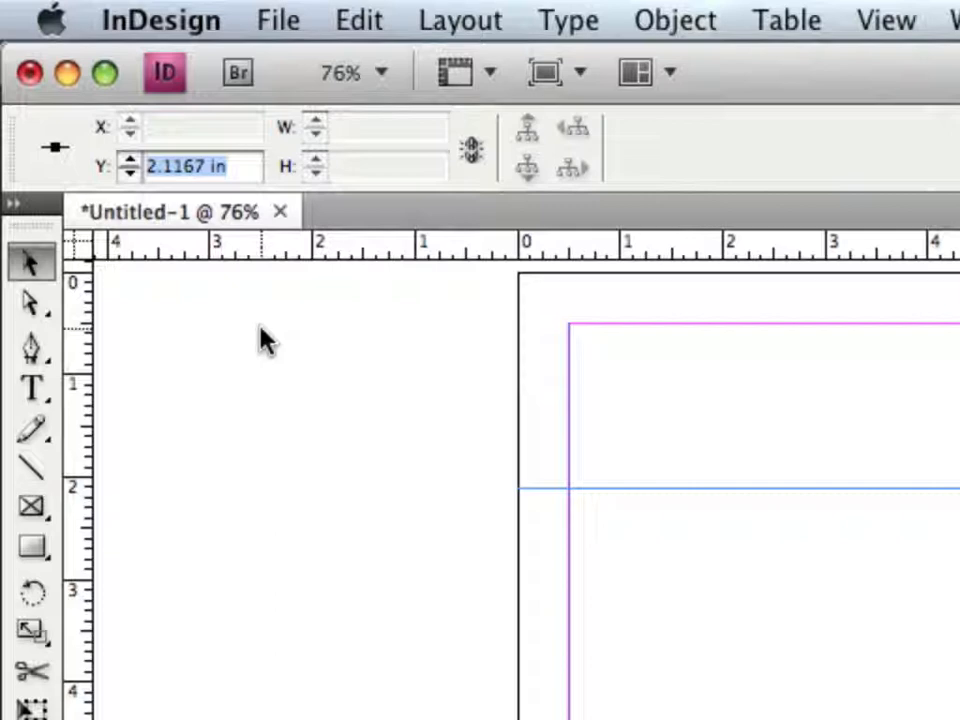
pyautogui.write('2')
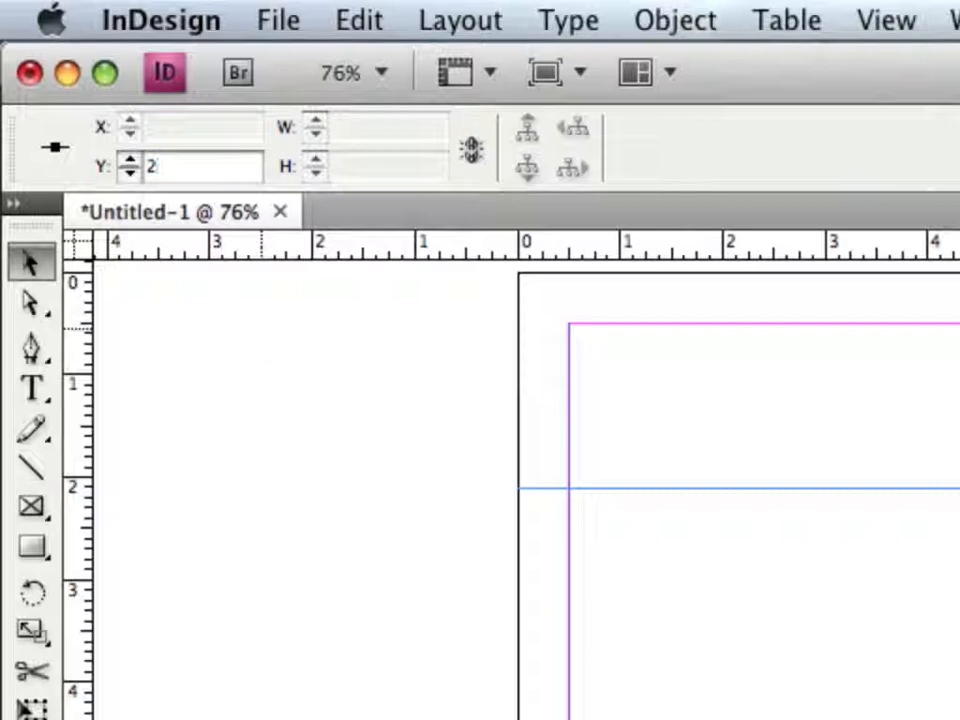
pyautogui.press('Return')
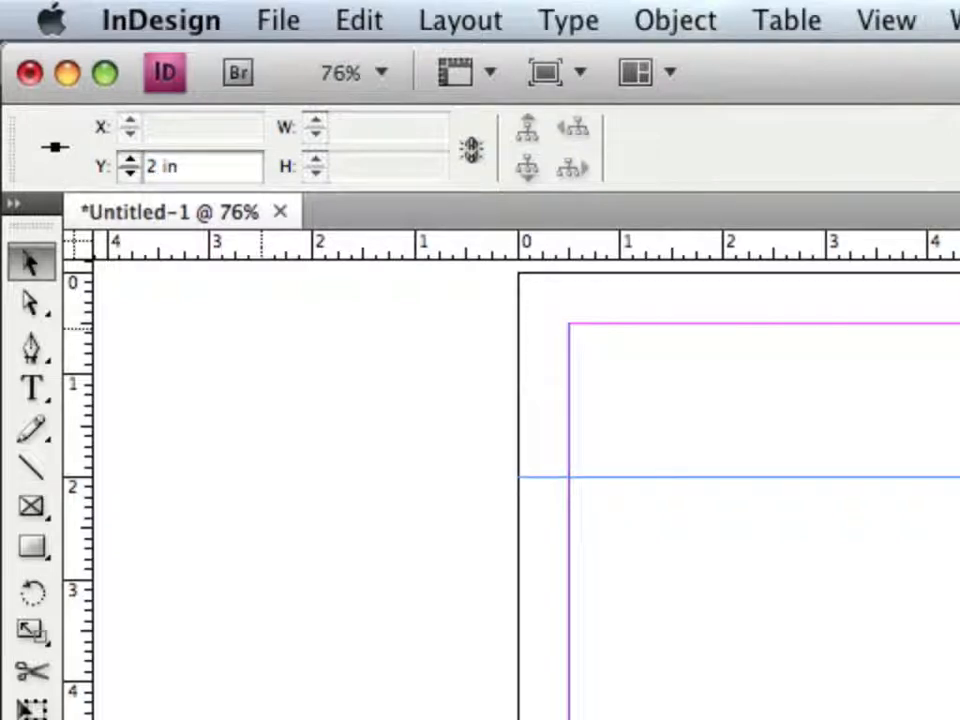
# Step: Set the selected guide's vertical position to 2.5 in
pyautogui.press('super+6')
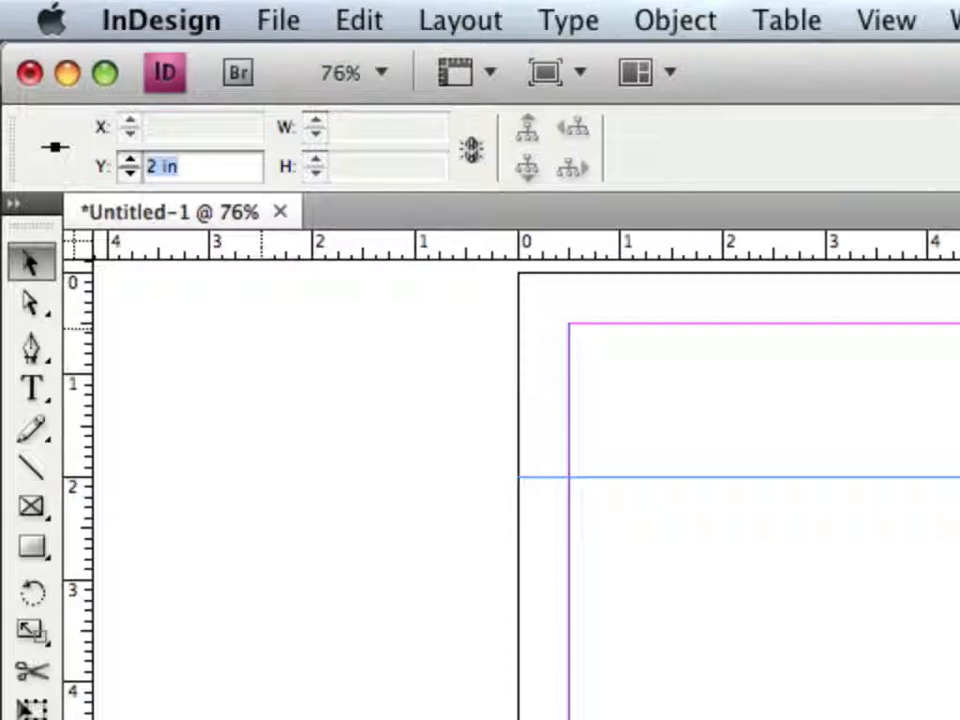
pyautogui.write('2.5')
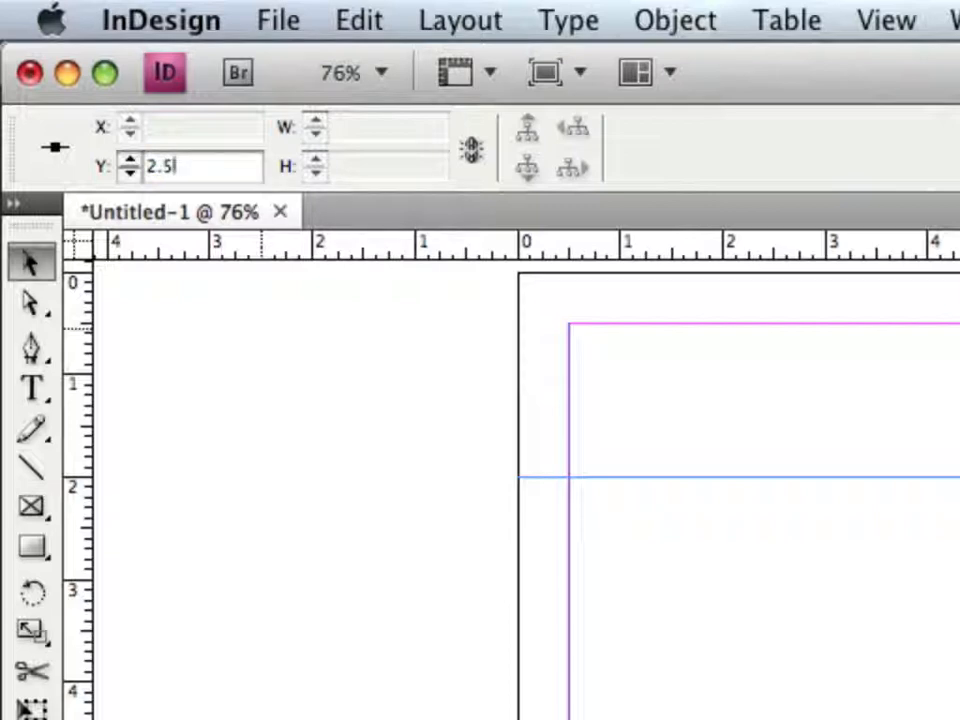
pyautogui.press('Return')
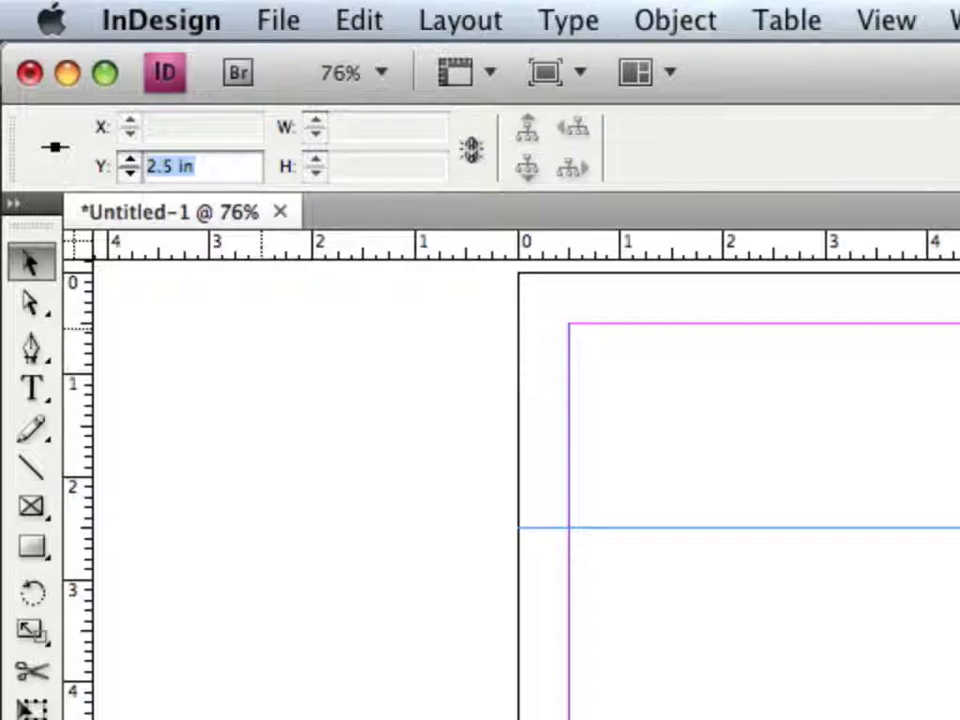
# Step: Create a copy of the guide 0.5 in lower by adding to its position, and move the original up to about 1.76 in
pyautogui.press('Right')
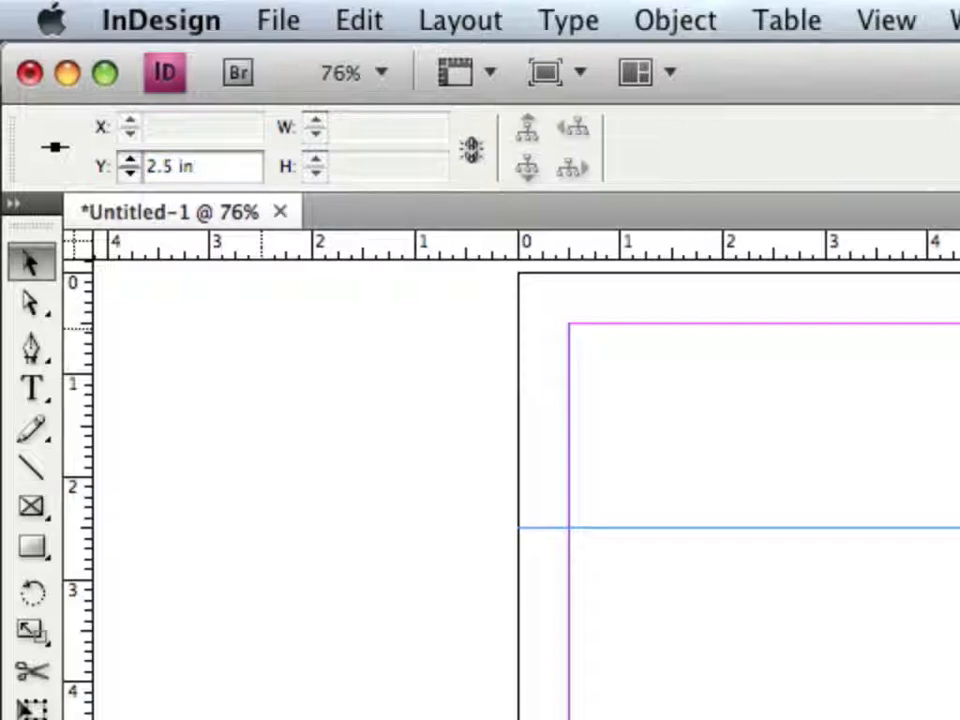
pyautogui.write('+.5')
pyautogui.hotkey('alt', 'Return')
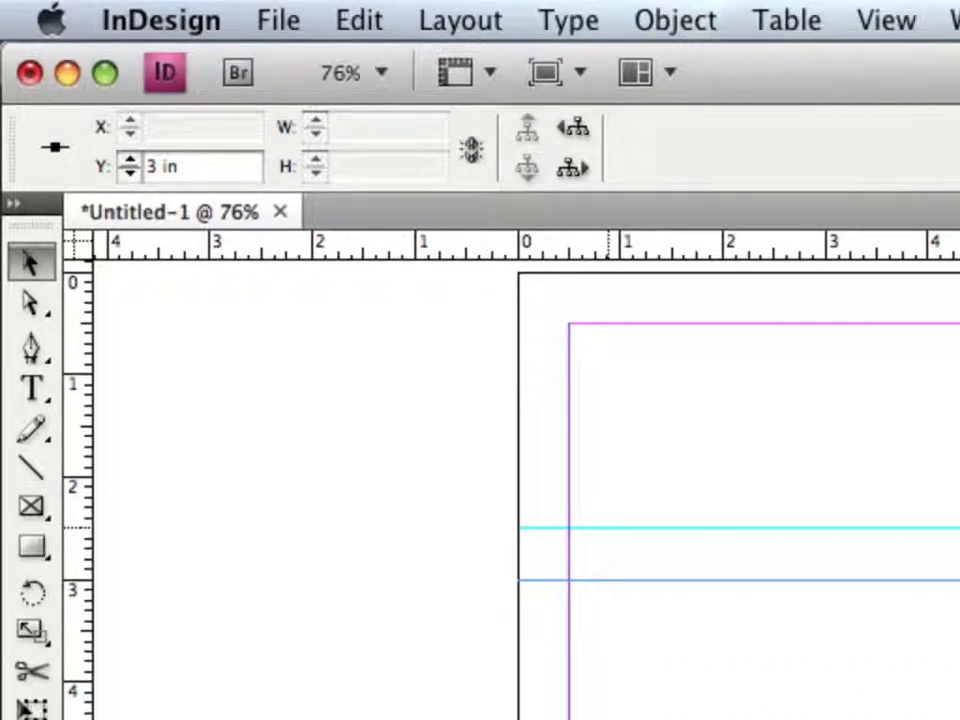
pyautogui.moveTo(608, 527); pyautogui.dragTo(606, 452)
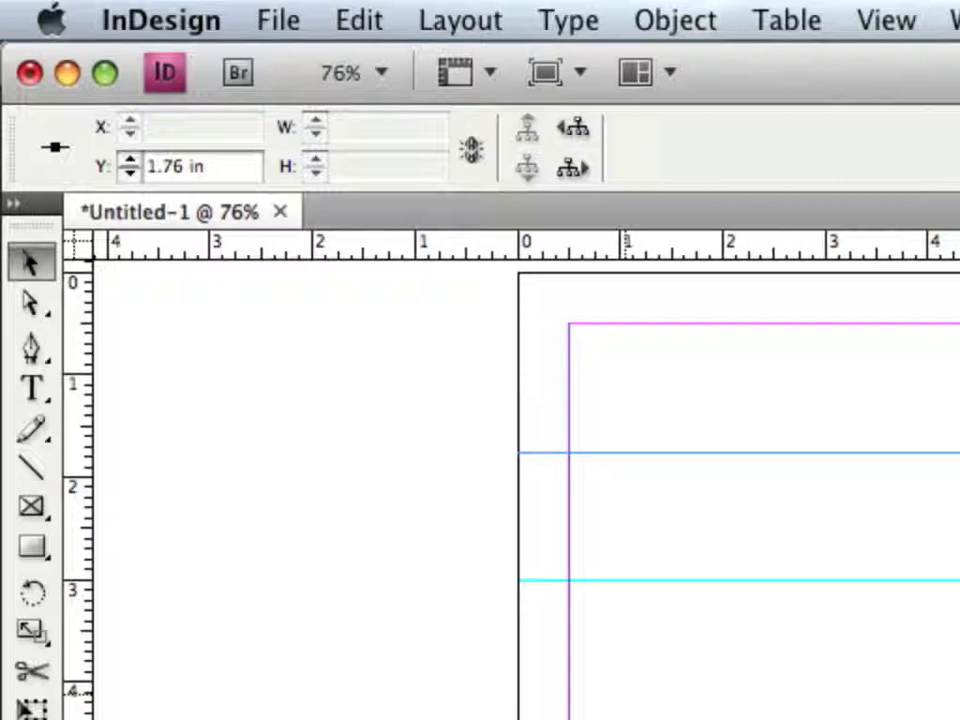
# Step: Step and repeat the guide at 3 in with a repeat count of 4 and a vertical offset of 2 cm
pyautogui.moveTo(617, 557); pyautogui.dragTo(683, 648)
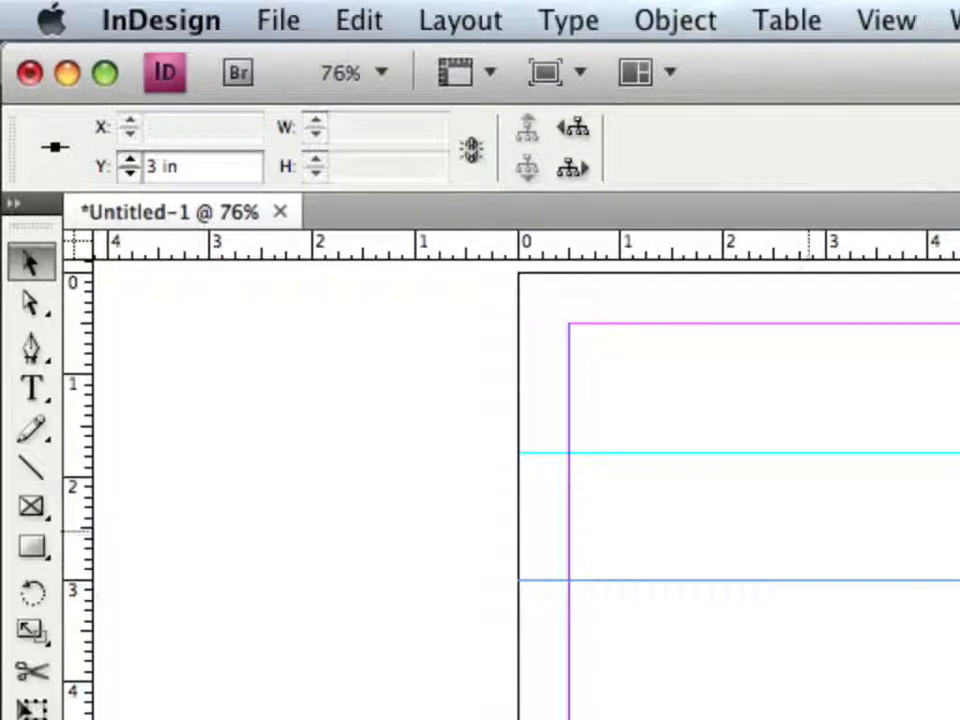
pyautogui.click(360, 20)
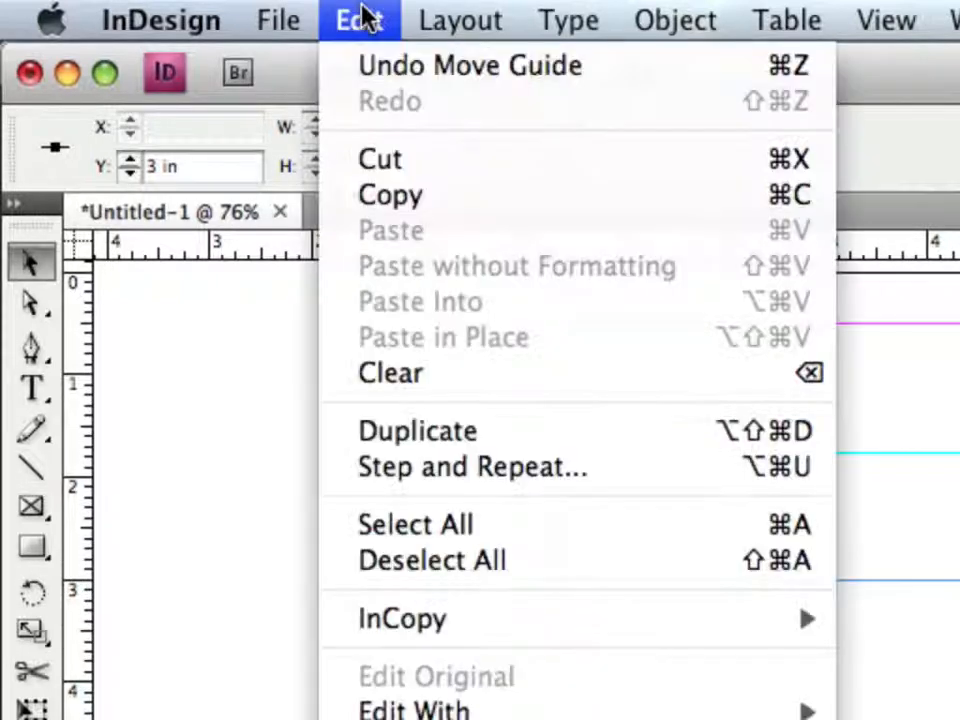
pyautogui.click(388, 468)
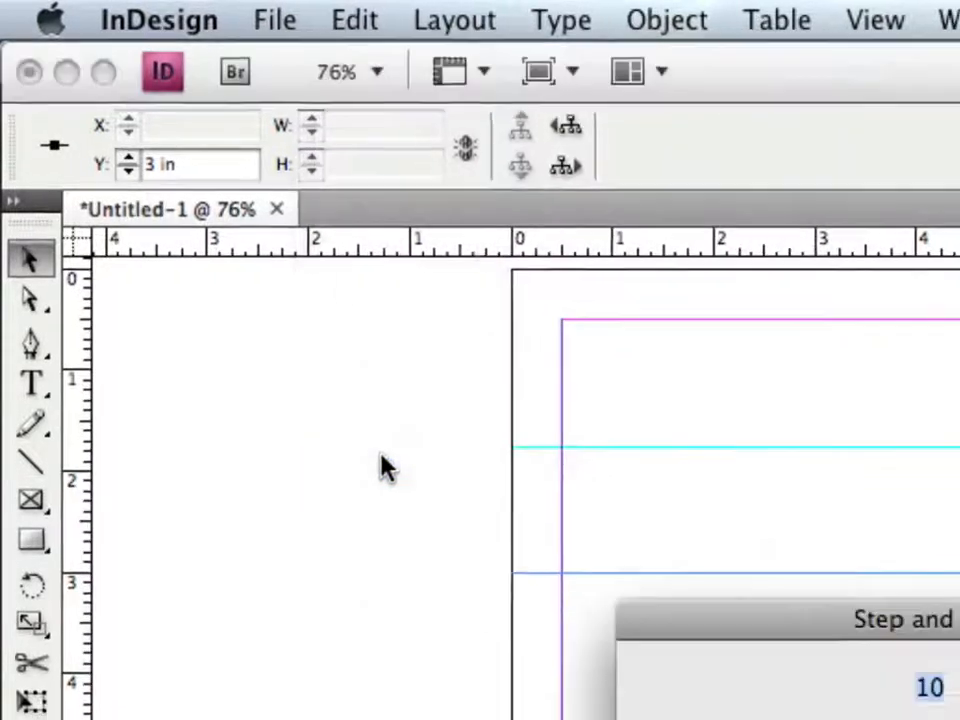
pyautogui.write('4')
pyautogui.press('Tab')
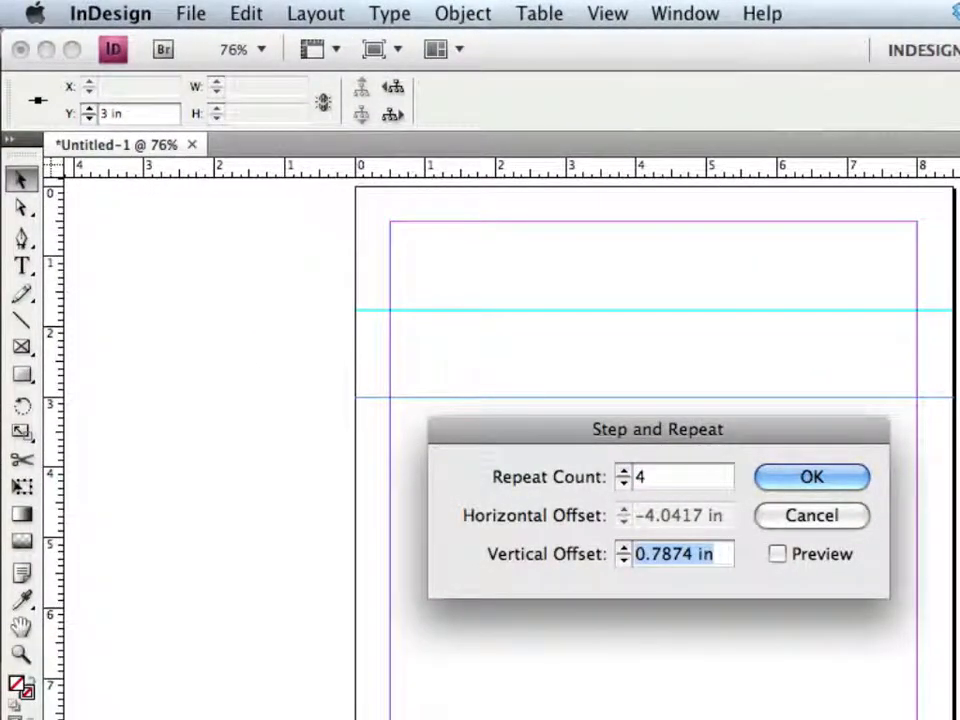
pyautogui.write('2cm')
pyautogui.press('Return')
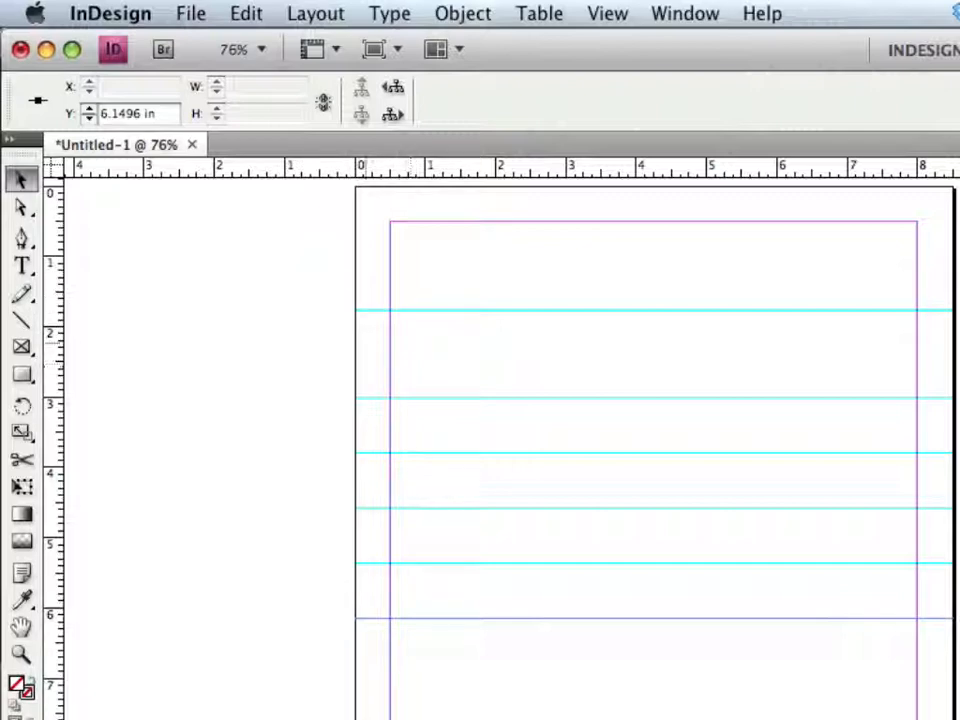
# Step: Select all the guides and distribute them vertically with a fixed spacing of 2 cm
pyautogui.moveTo(321, 285); pyautogui.dragTo(545, 705)
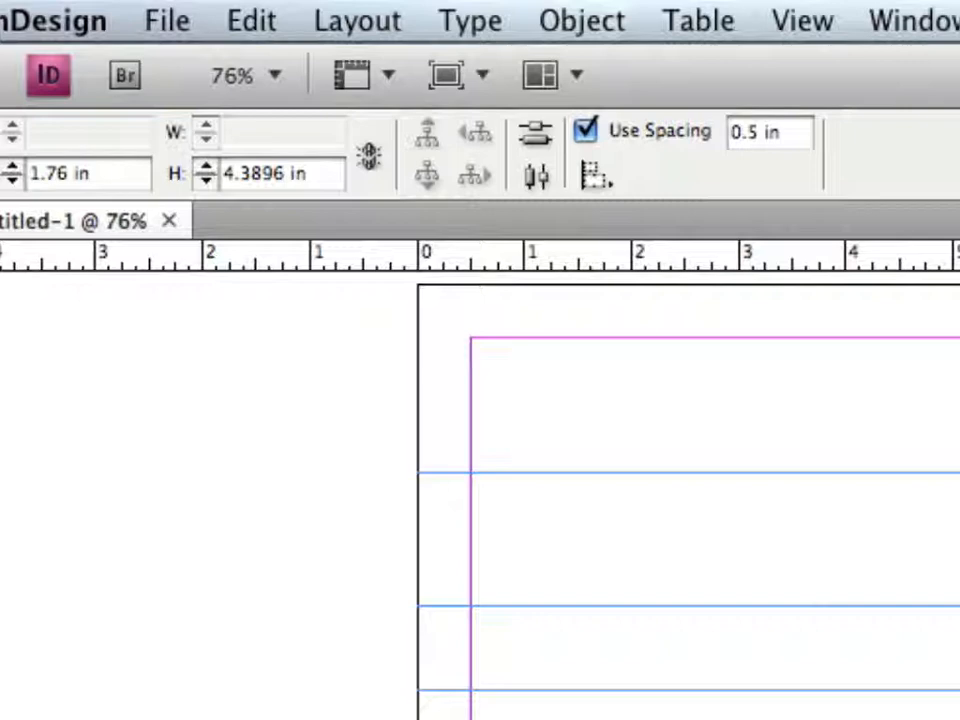
pyautogui.doubleClick(757, 132)
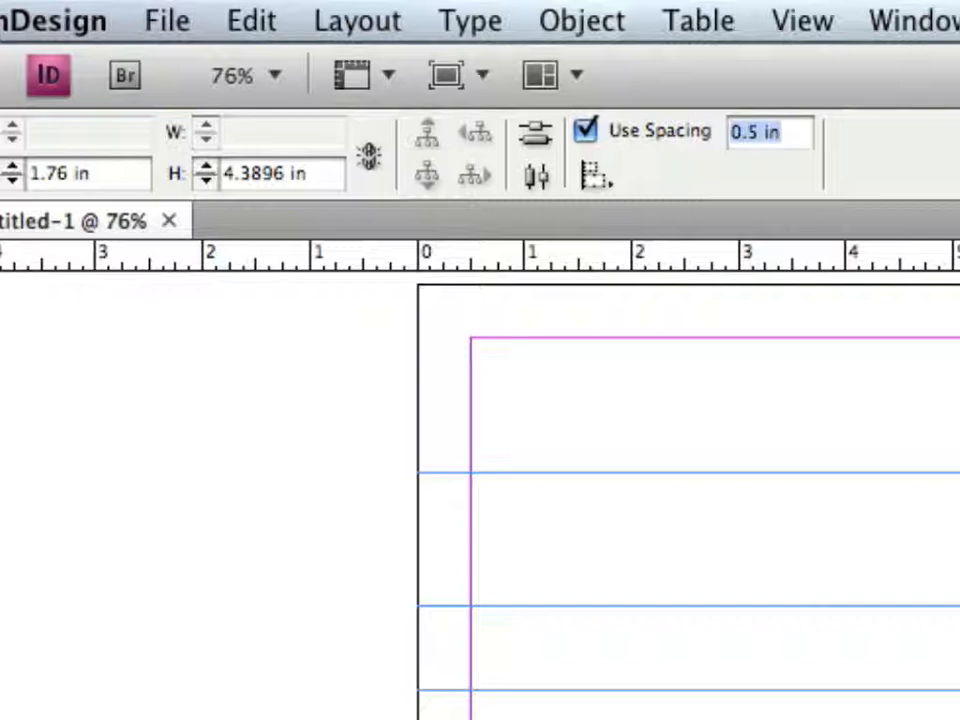
pyautogui.write('2cm')
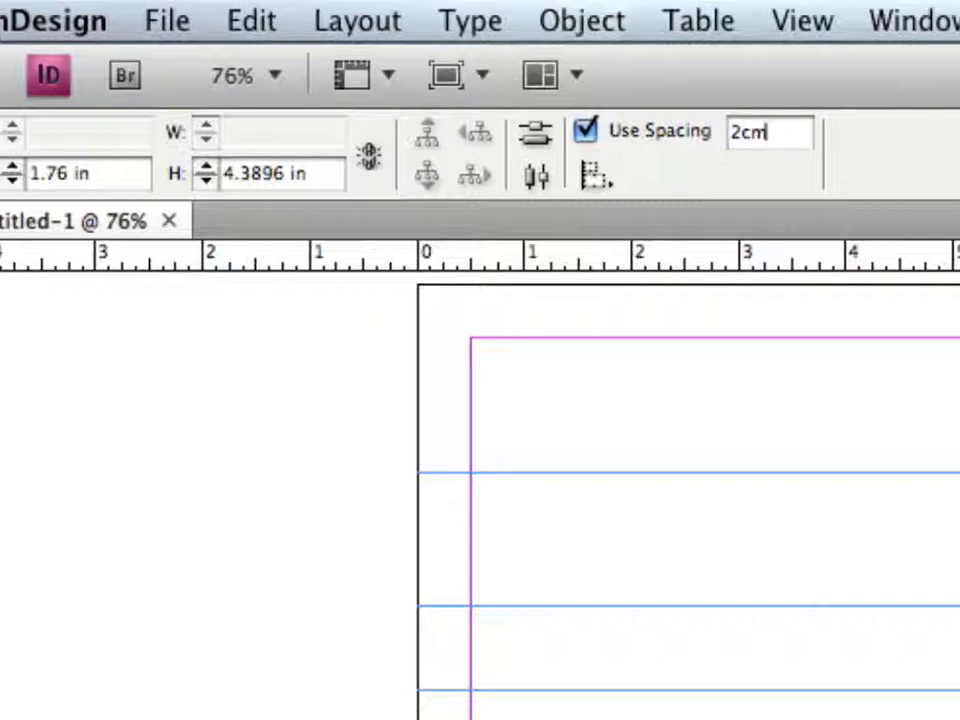
pyautogui.click(535, 132)
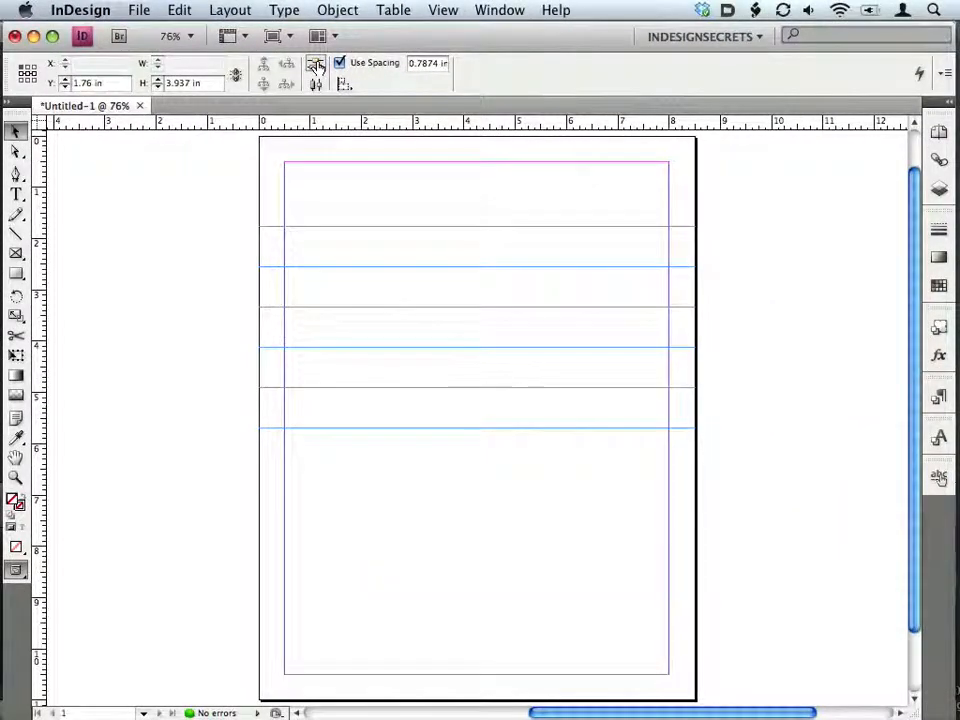
pyautogui.click(228, 212)
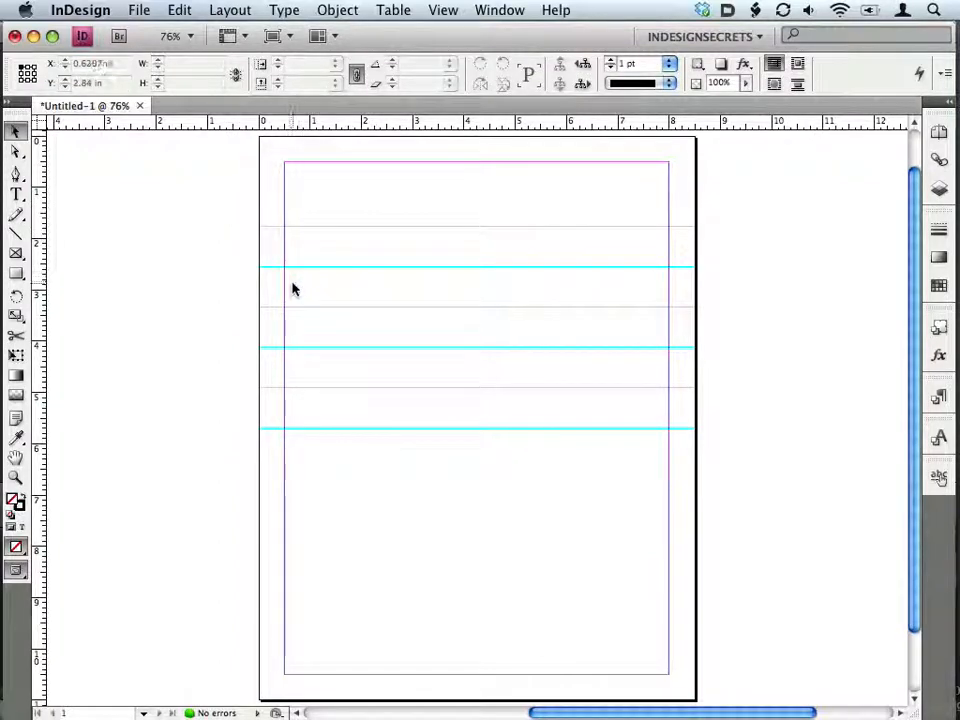
# Step: Move the lower four guides down the page and add another horizontal guide at about 9.28 in
pyautogui.moveTo(294, 282); pyautogui.dragTo(341, 538)
pyautogui.click(380, 258)
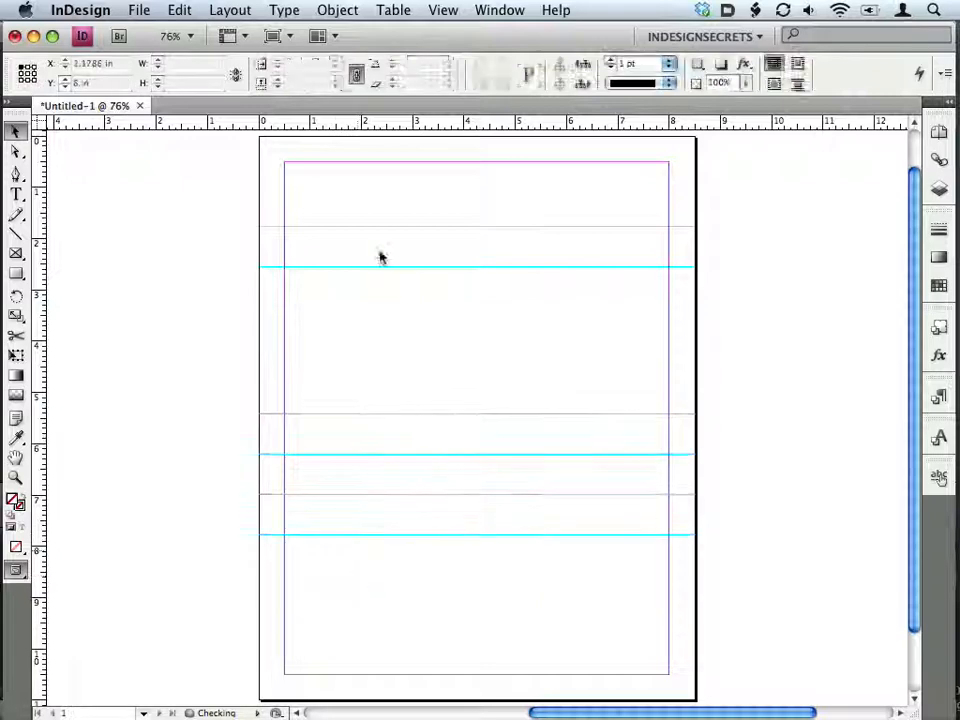
pyautogui.moveTo(391, 454); pyautogui.dragTo(392, 611)
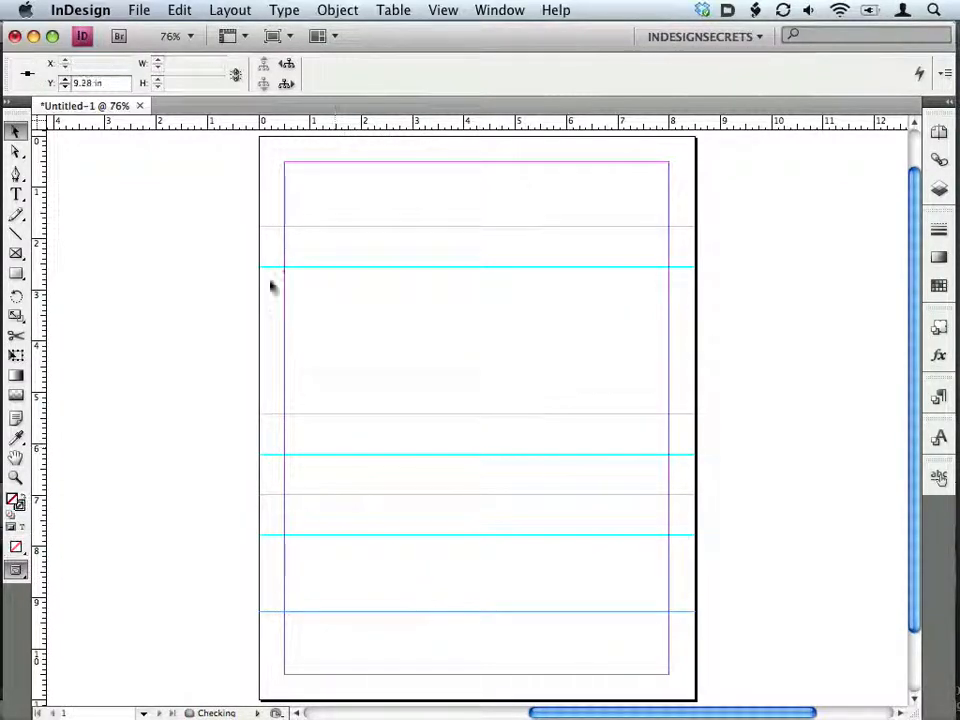
# Step: Select all the guides and distribute them evenly between the outermost two, with the fixed spacing option off
pyautogui.moveTo(233, 209); pyautogui.dragTo(341, 664)
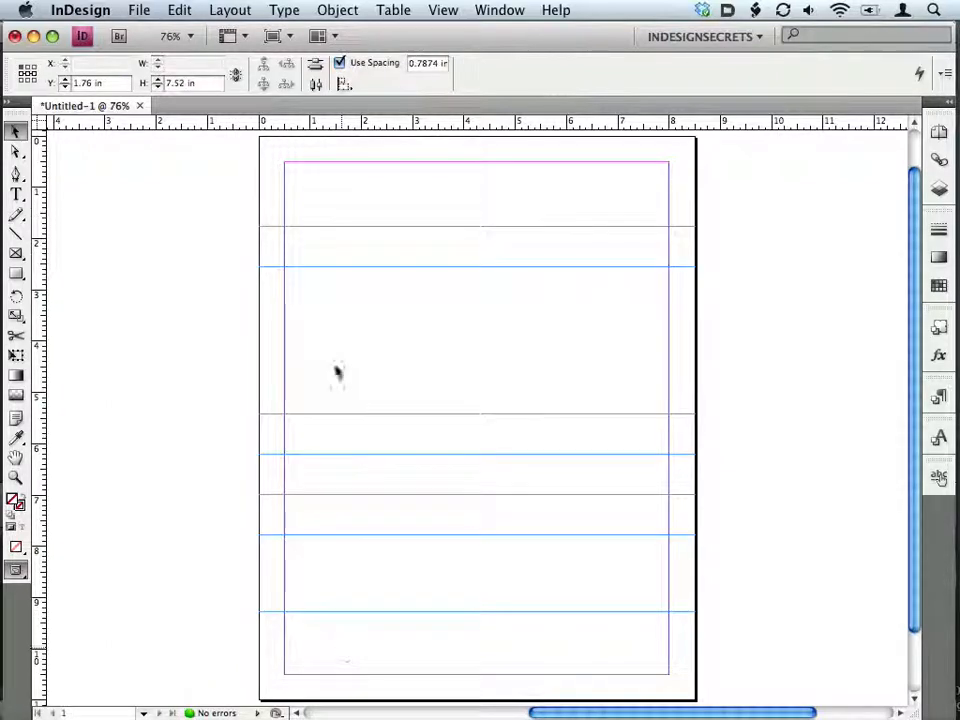
pyautogui.click(339, 63)
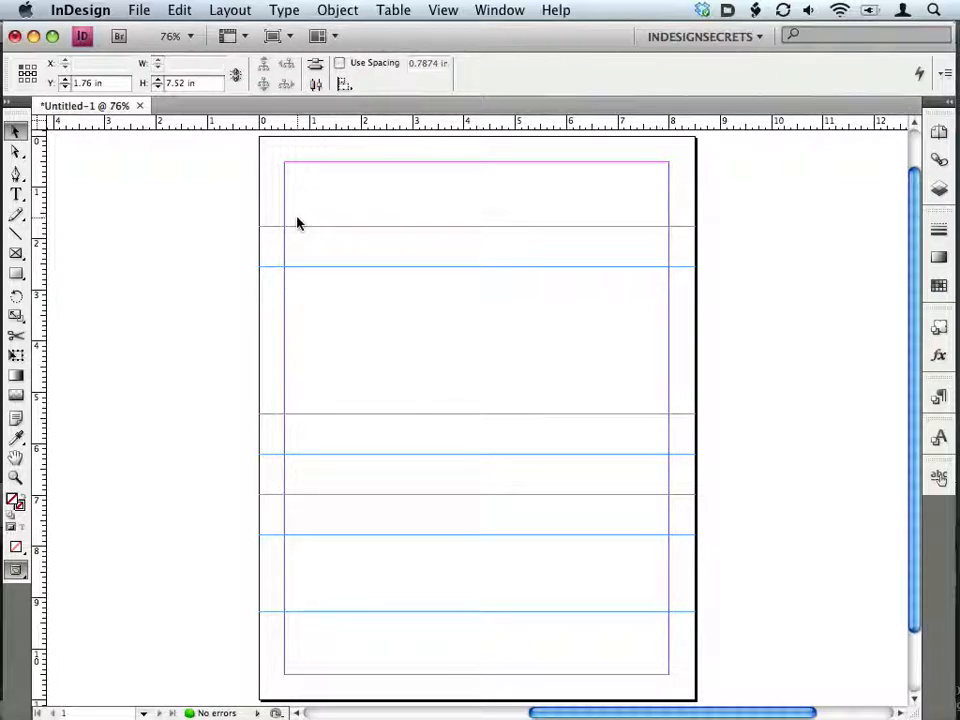
pyautogui.click(315, 64)
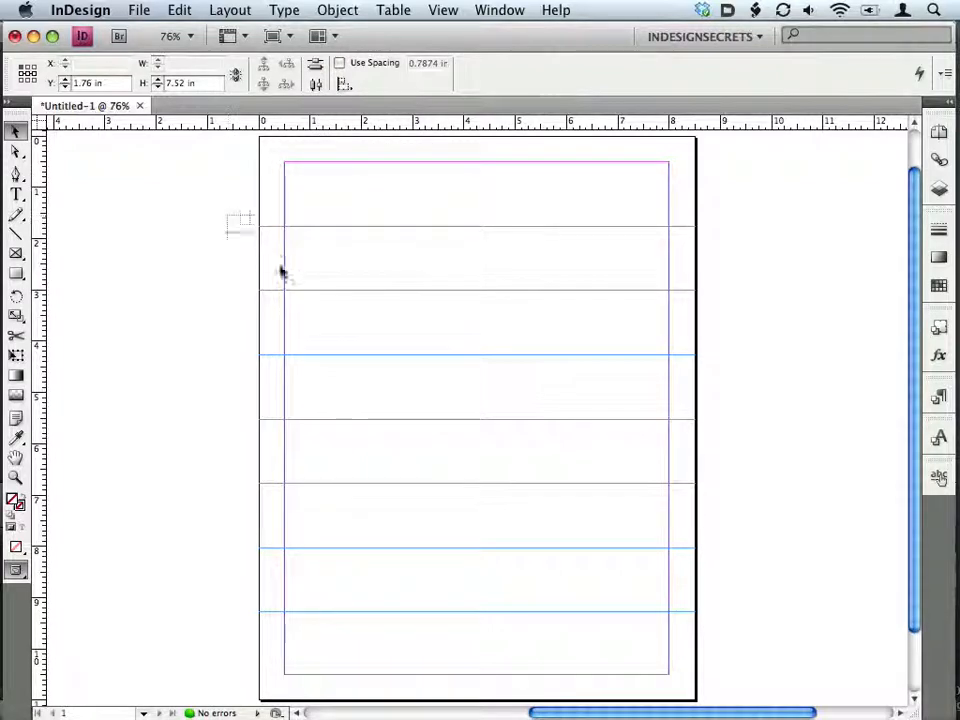
# Step: Select the second through fourth guides together, then the second and third one by one, and clear the selection
pyautogui.moveTo(281, 272); pyautogui.dragTo(309, 332)
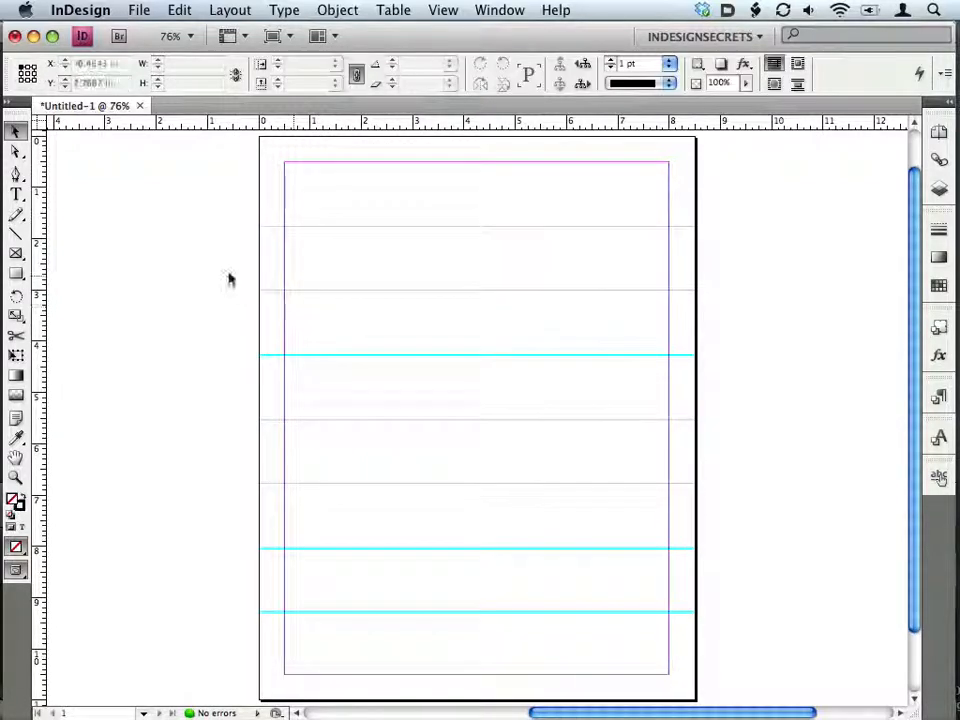
pyautogui.moveTo(229, 274); pyautogui.dragTo(313, 461)
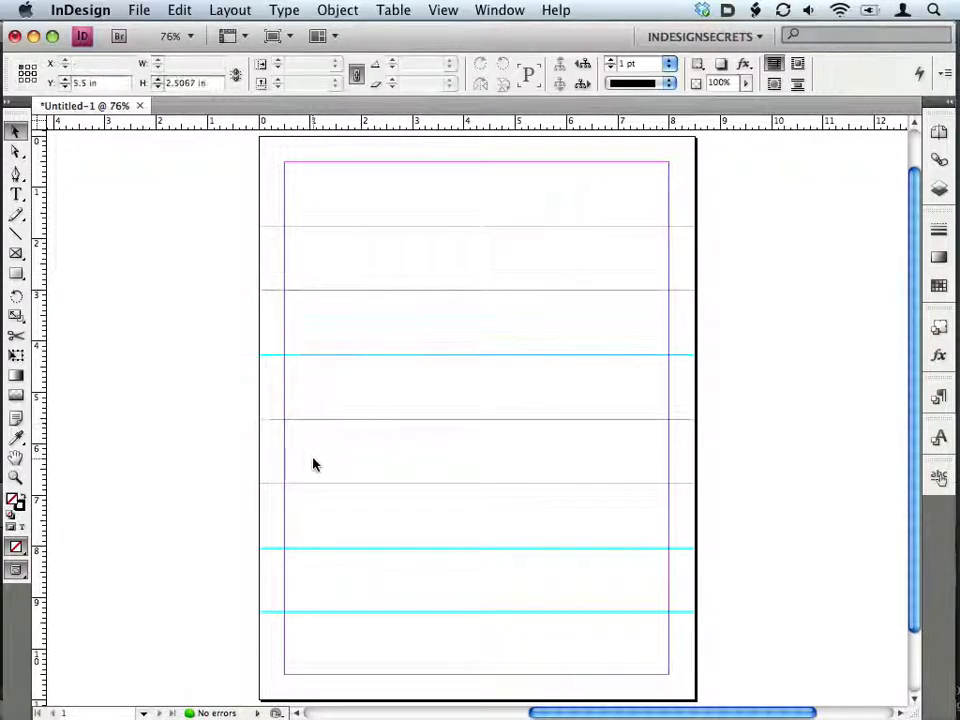
pyautogui.click(164, 371)
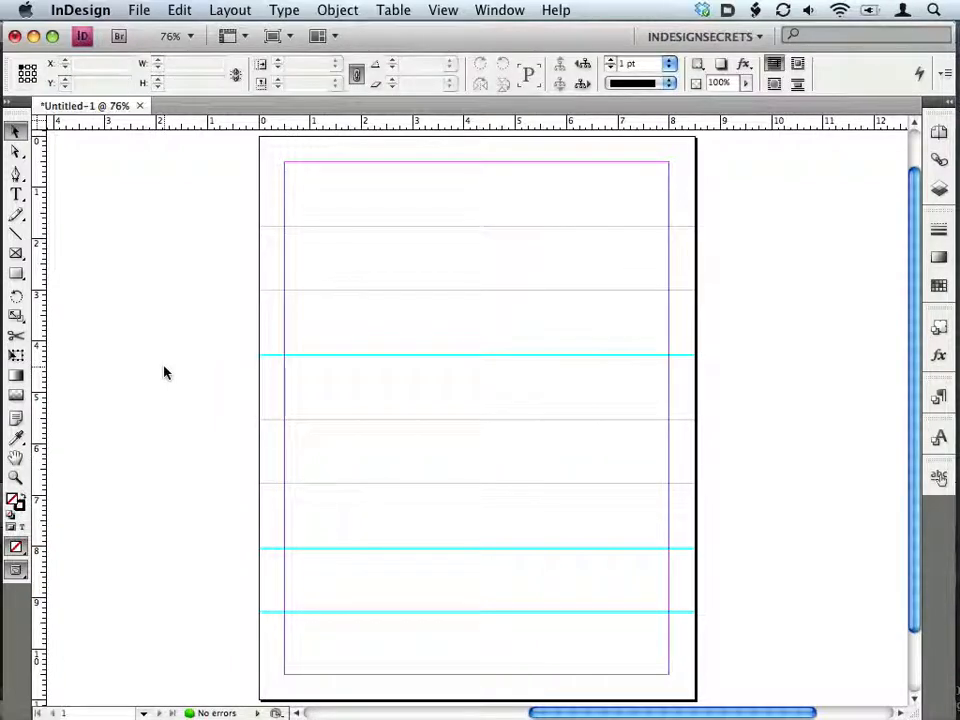
pyautogui.click(304, 291)
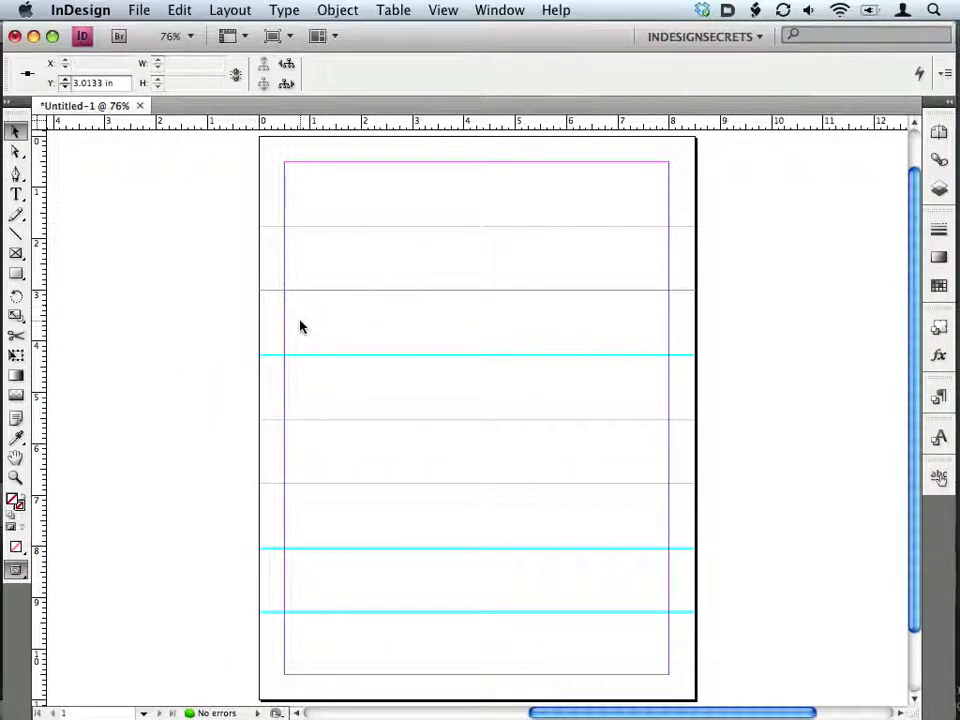
pyautogui.keyDown('shift'); pyautogui.click(301, 355); pyautogui.keyUp('shift')
pyautogui.click(175, 350)
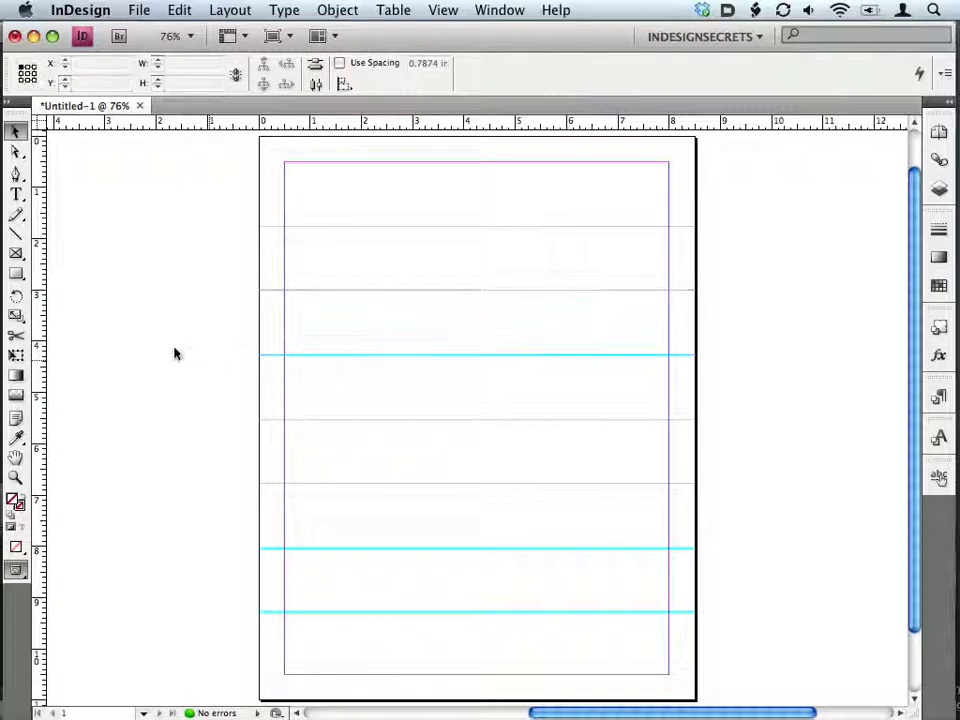
# Step: Draw two overlapping rectangular placeholder frames over the guides, about 2 × 3.9 in and about 2.7 × 2.26 in
pyautogui.click(16, 253)
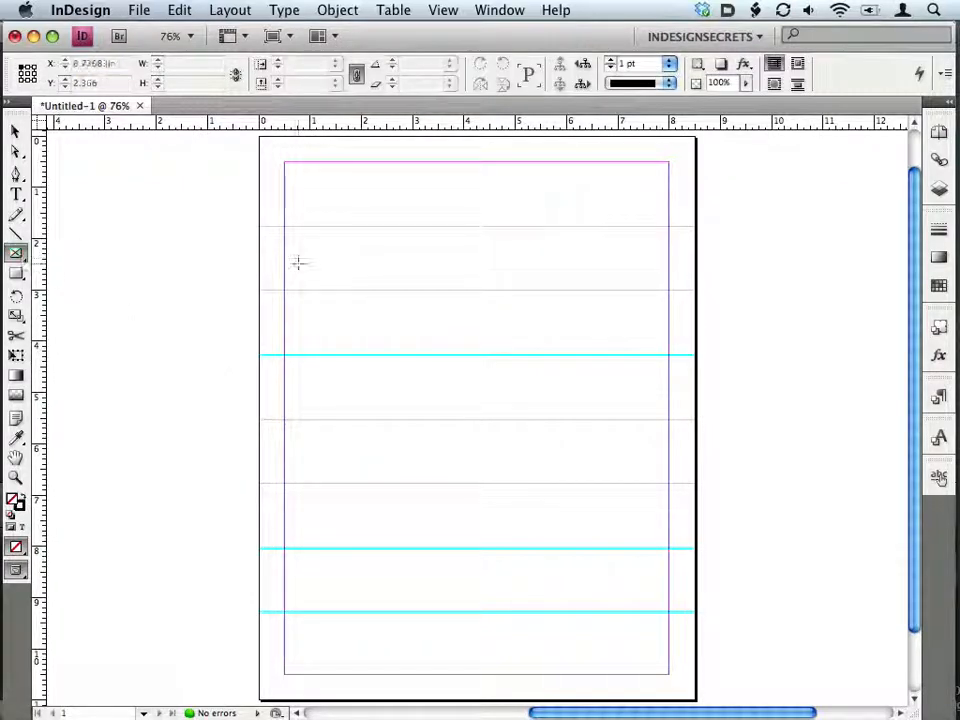
pyautogui.moveTo(379, 255); pyautogui.dragTo(482, 455)
pyautogui.moveTo(551, 330); pyautogui.dragTo(413, 446)
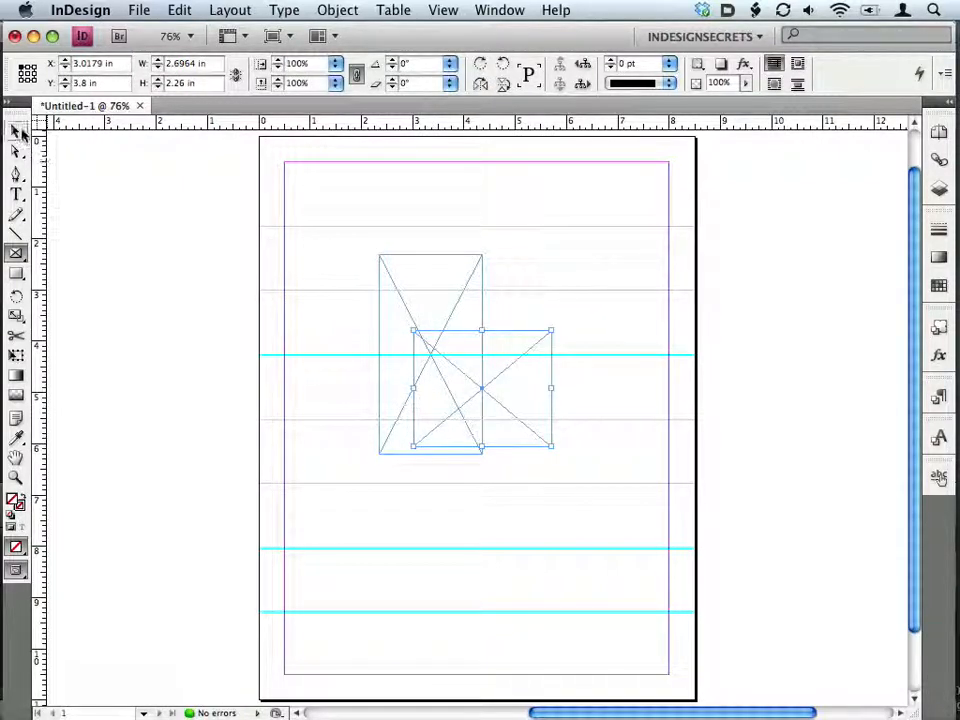
# Step: Select both placeholder frames together with a selection marquee that also crosses the guides
pyautogui.click(15, 131)
pyautogui.click(154, 184)
pyautogui.moveTo(302, 207); pyautogui.dragTo(426, 521)
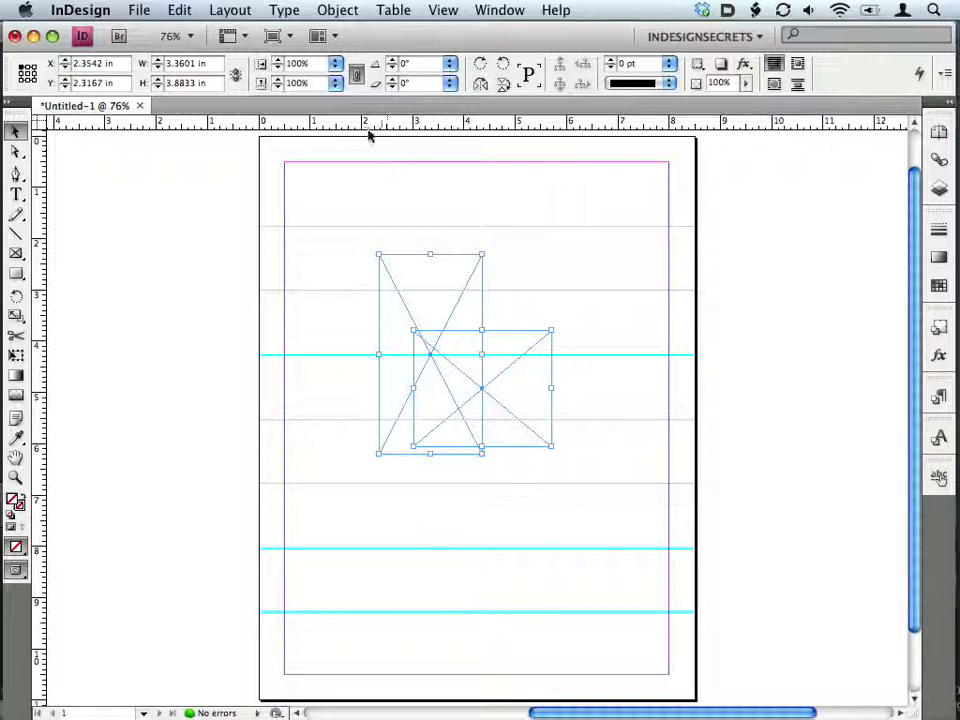
# Step: Select the upper five guides with a marquee beside the frames, delete them, and undo the deletion
pyautogui.moveTo(340, 198); pyautogui.dragTo(324, 521)
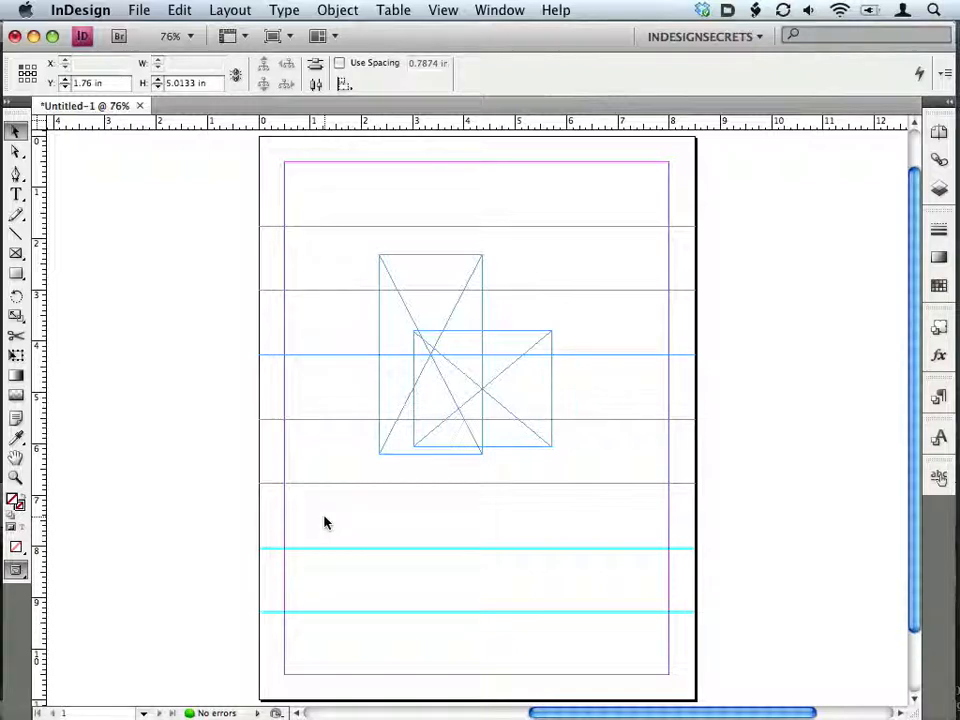
pyautogui.press('Delete')
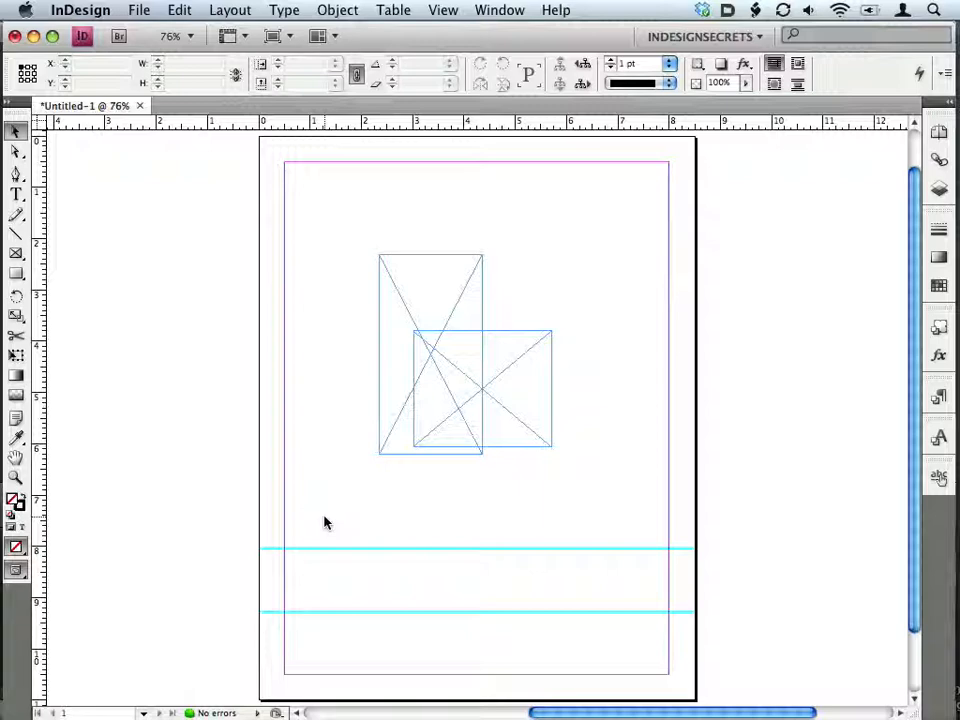
pyautogui.press('super+z')
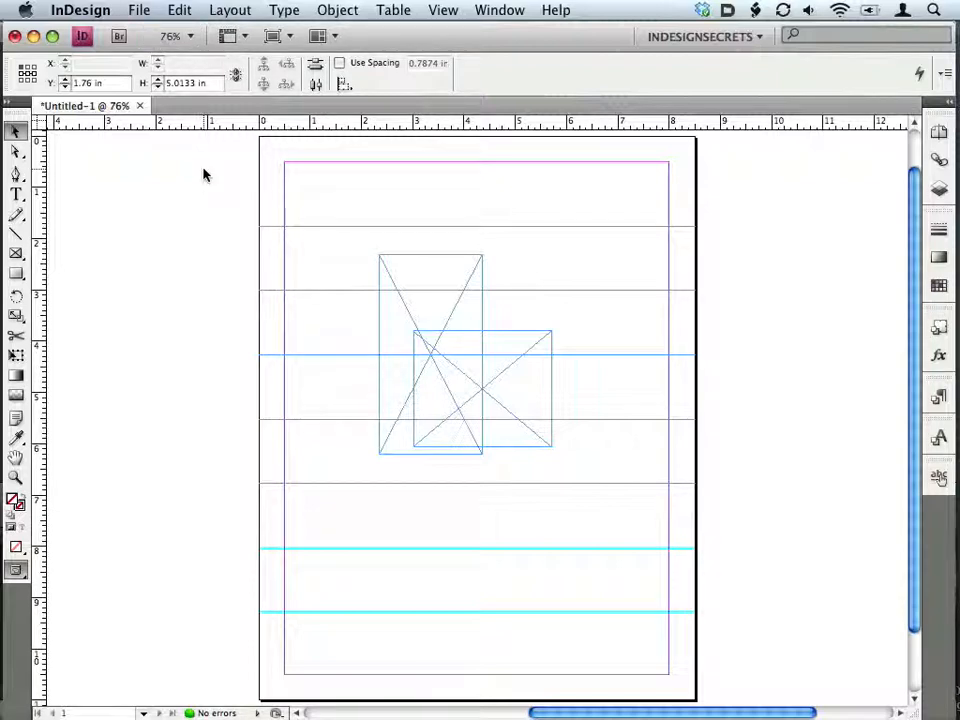
# Step: Select the top guide, cycle the selection forward through the following guides, and cycle it back towards the top
pyautogui.click(312, 221)
pyautogui.click(314, 226)
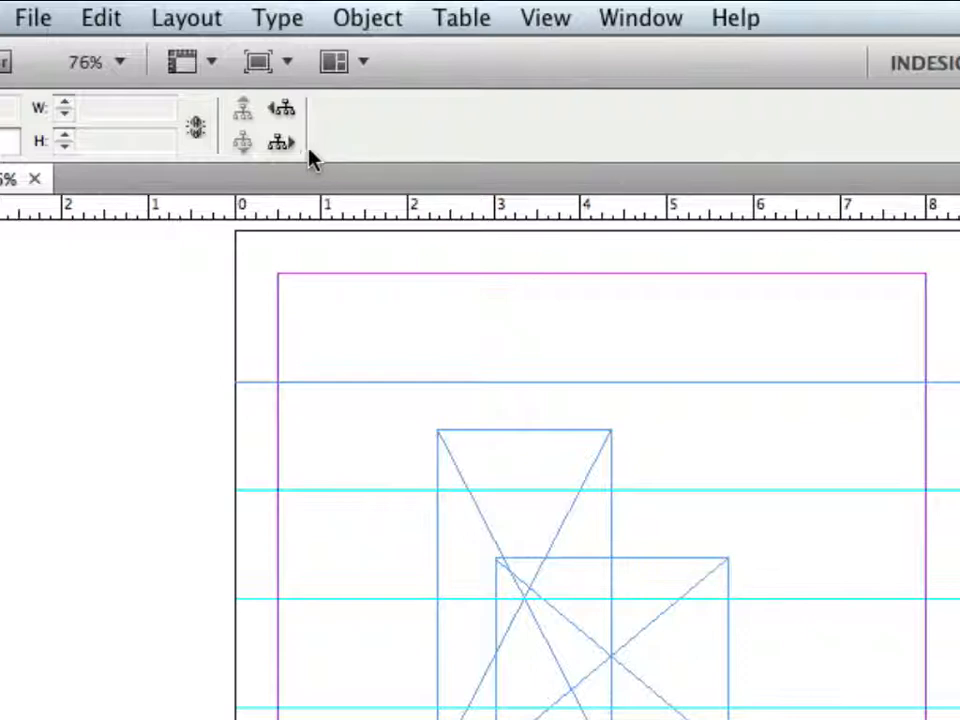
pyautogui.click(281, 143)
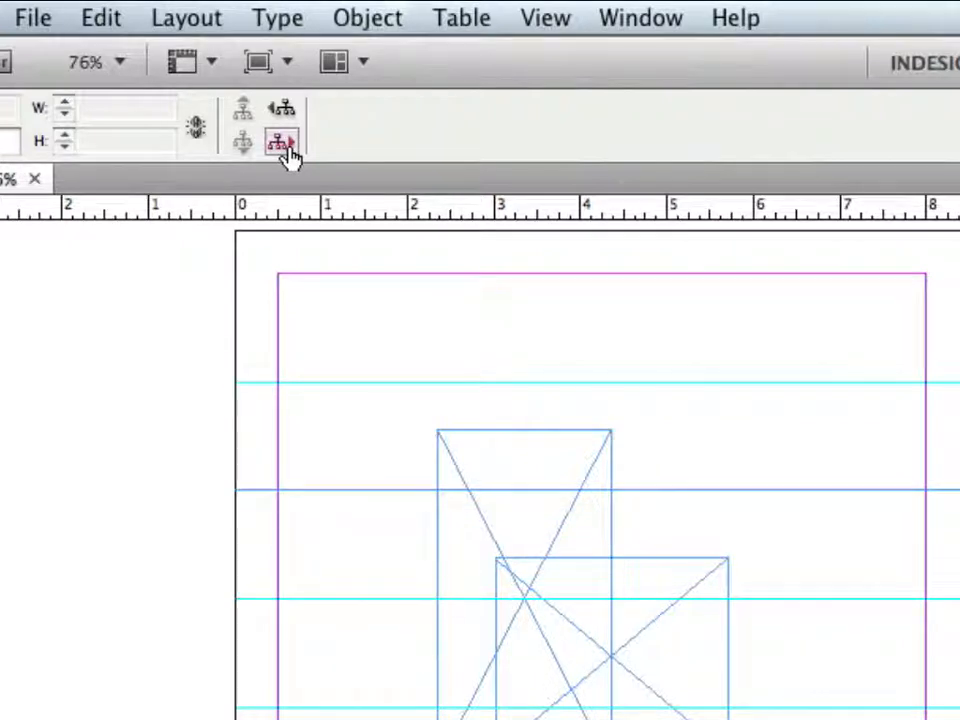
pyautogui.click(284, 146)
pyautogui.click(284, 146)
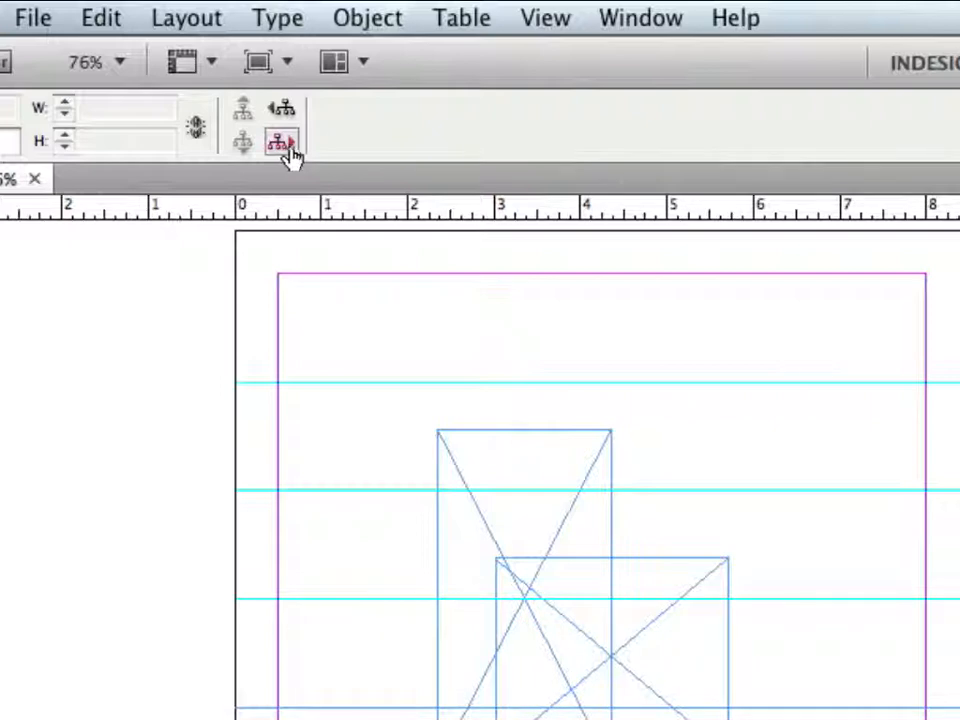
pyautogui.click(284, 146)
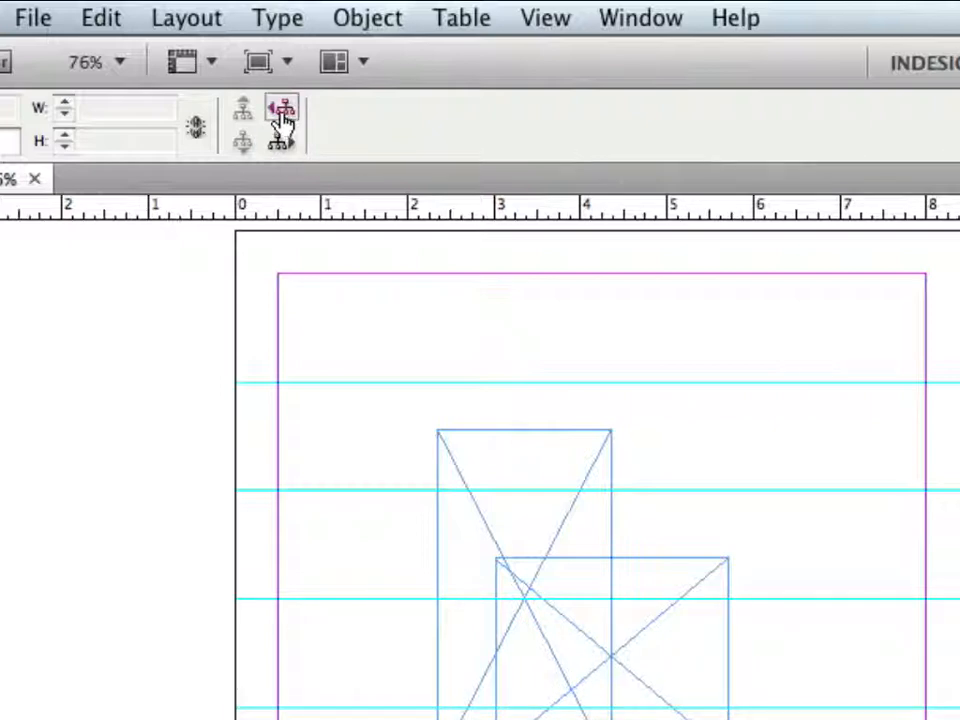
pyautogui.click(283, 115)
pyautogui.click(283, 115)
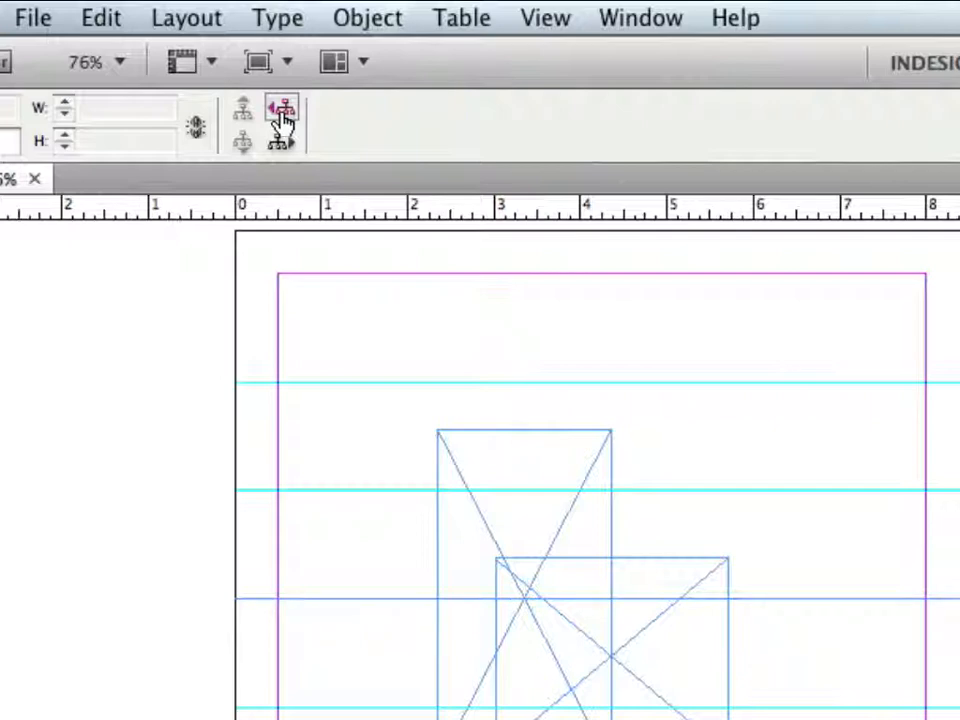
# Step: Select all the guides on the page at once, delete them, and undo the deletion
pyautogui.press('super+alt+g')
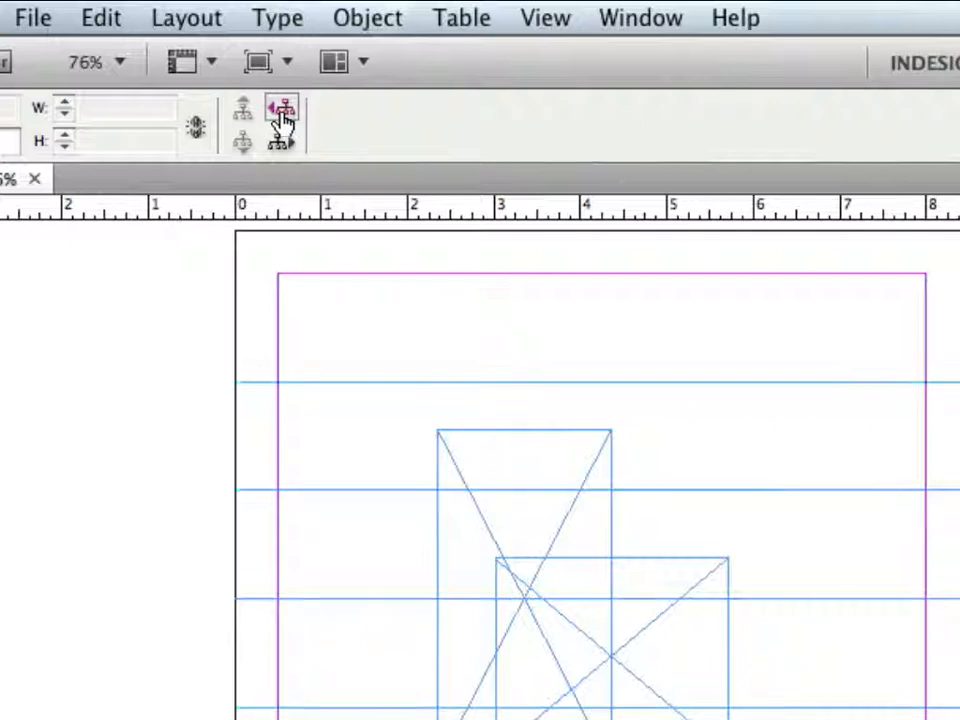
pyautogui.press('Delete')
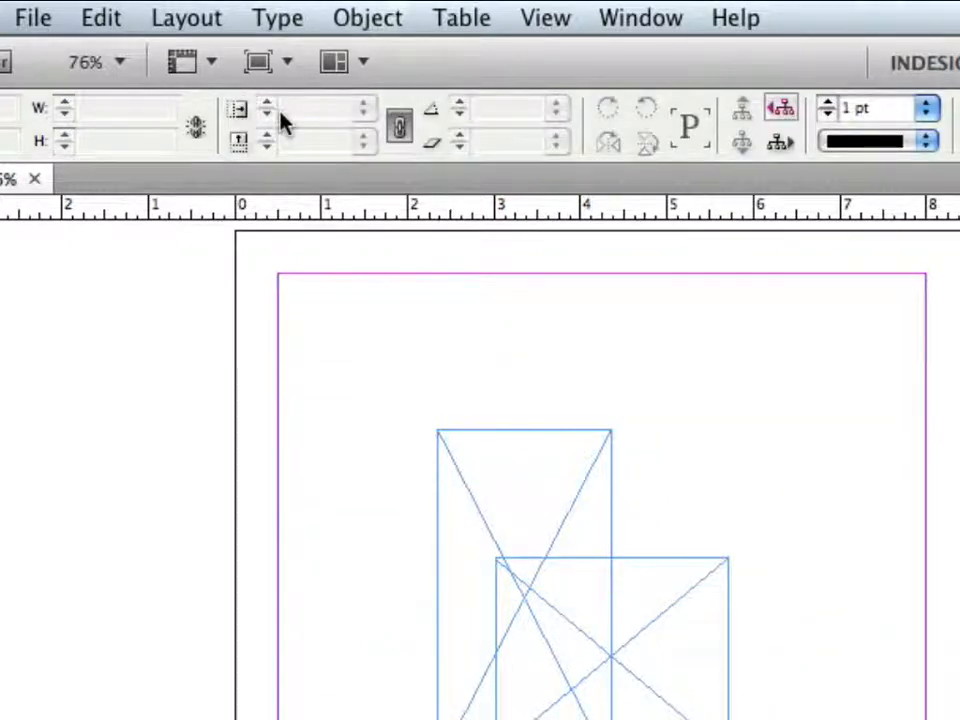
pyautogui.press('super+z')
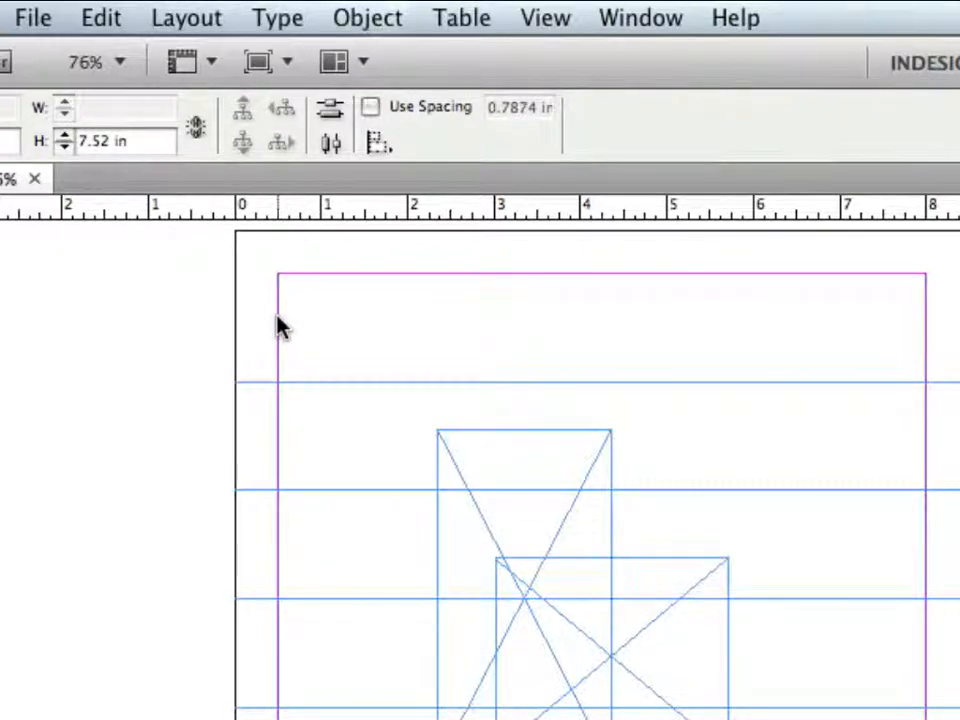
# Step: Clear the selection, select only the top two guides, and deselect them again
pyautogui.click(563, 333)
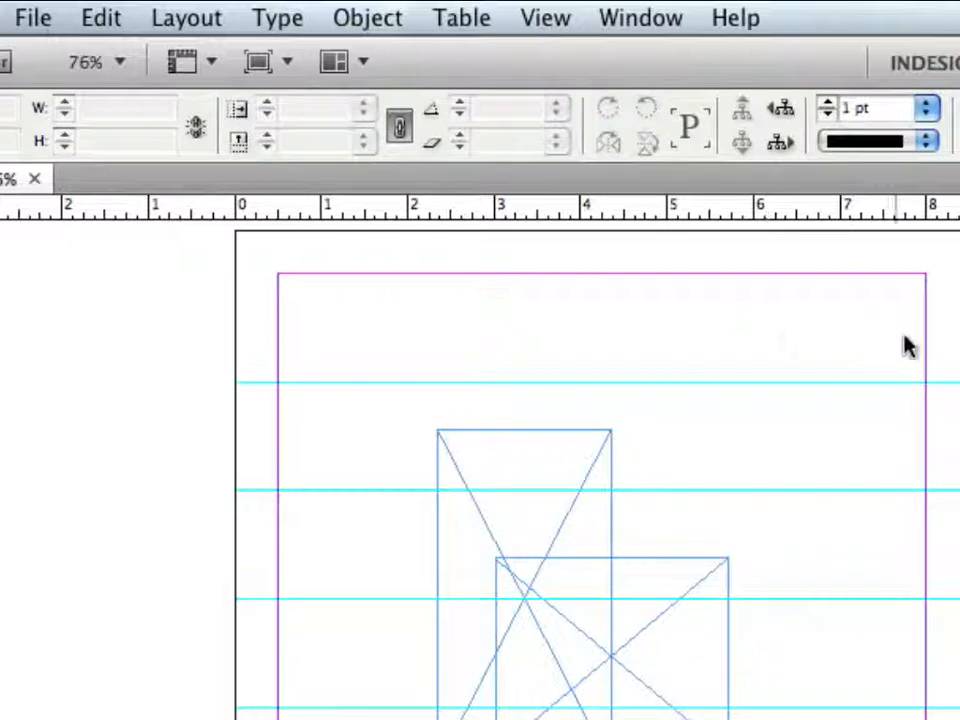
pyautogui.moveTo(895, 510); pyautogui.dragTo(896, 583)
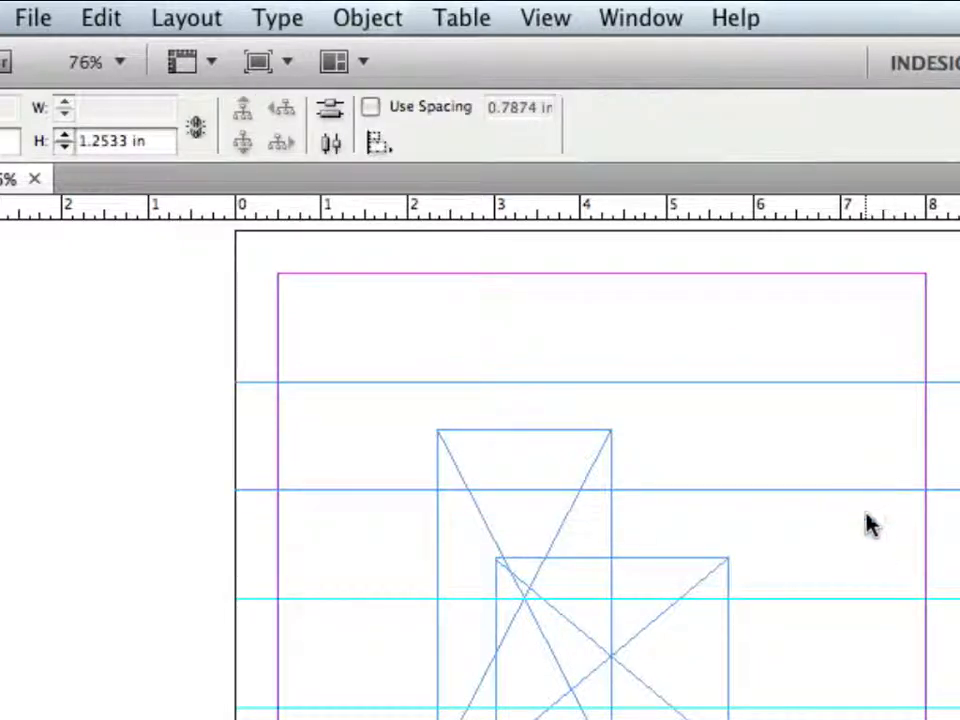
pyautogui.click(905, 533)
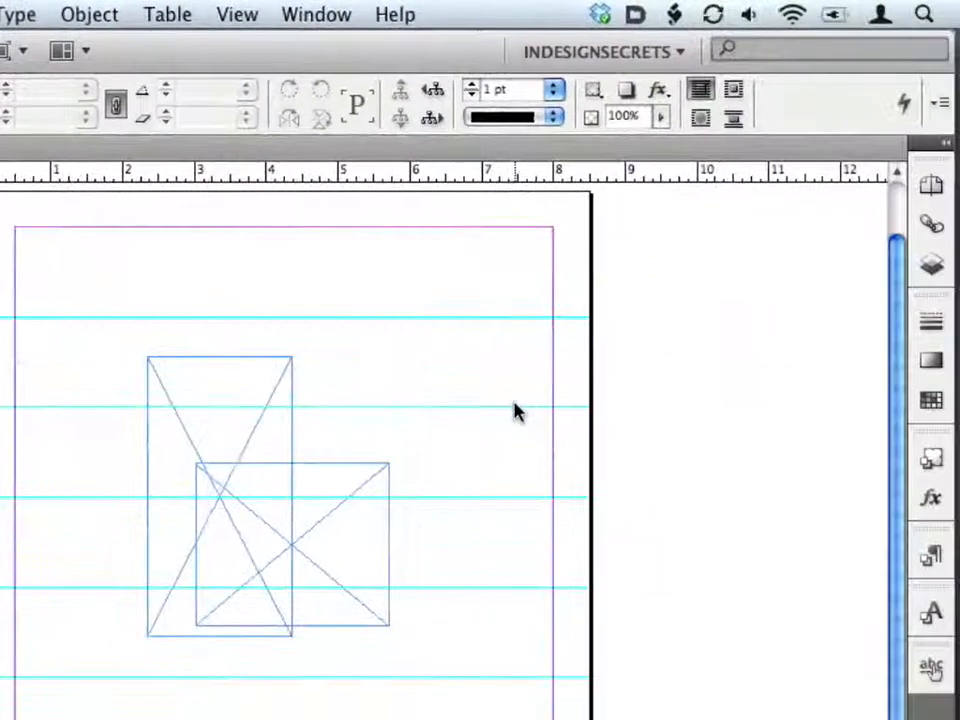
# Step: Change Layer 1's color to Orange, and briefly select the second and third guides to check their highlight color
pyautogui.click(930, 266)
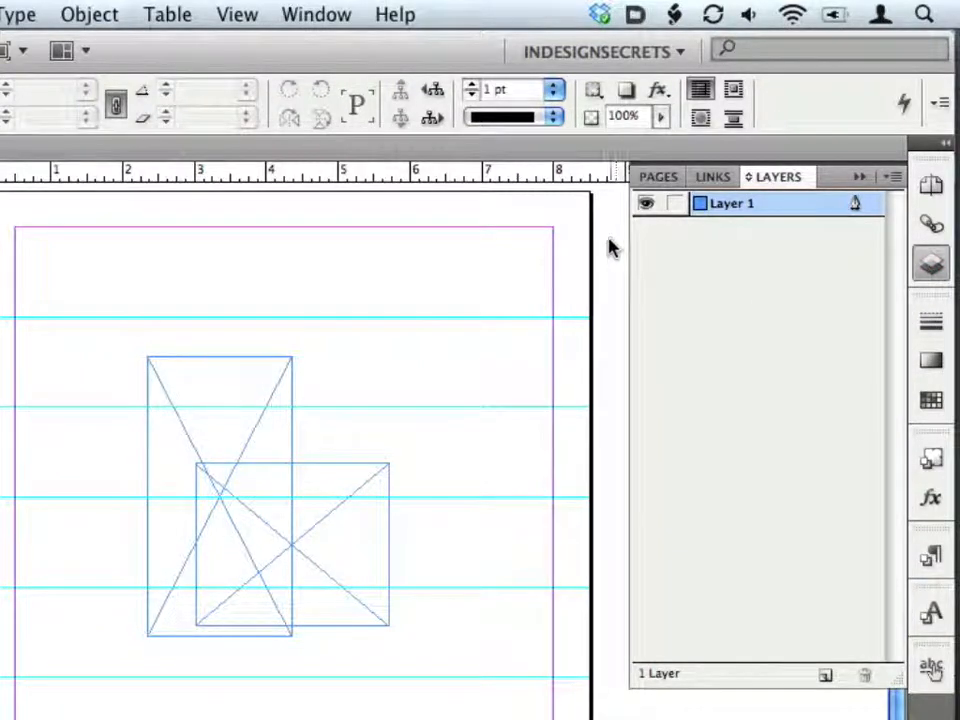
pyautogui.doubleClick(731, 205)
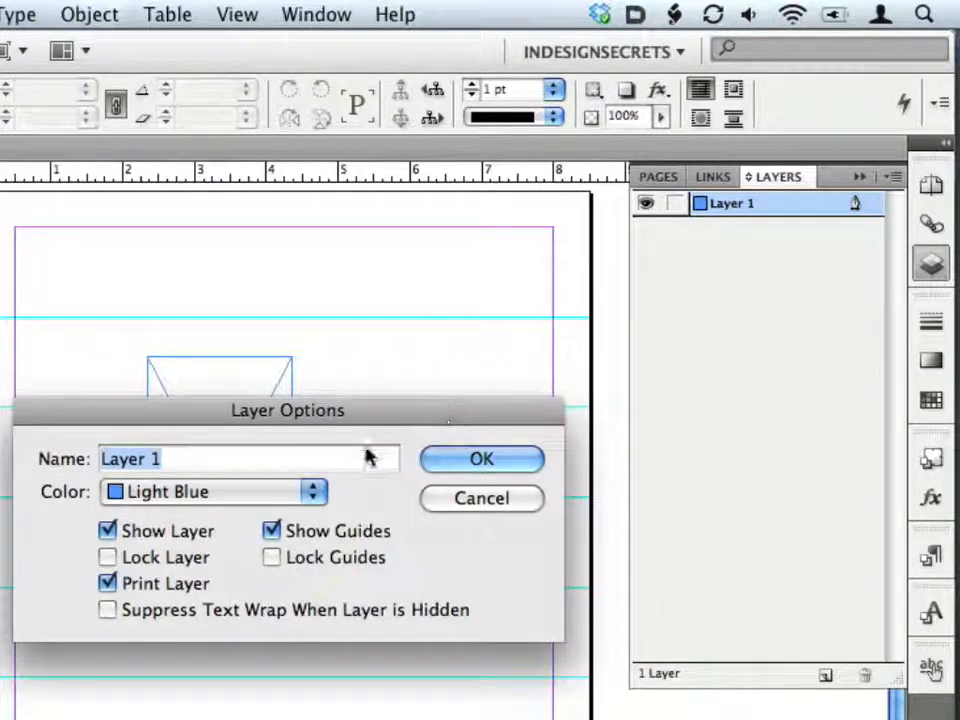
pyautogui.click(312, 491)
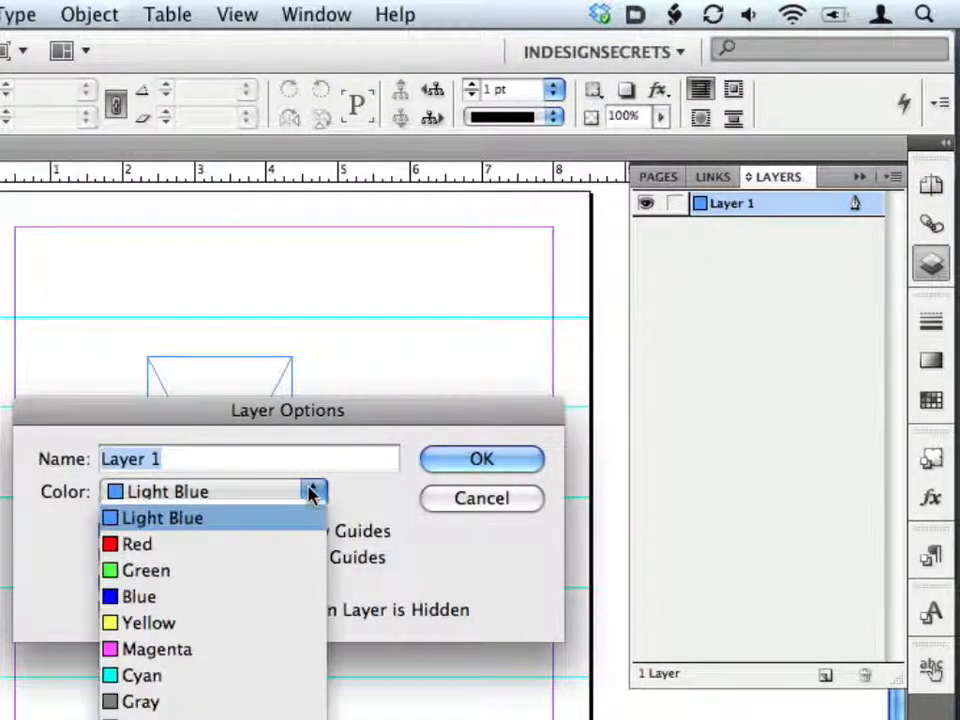
pyautogui.click(257, 592)
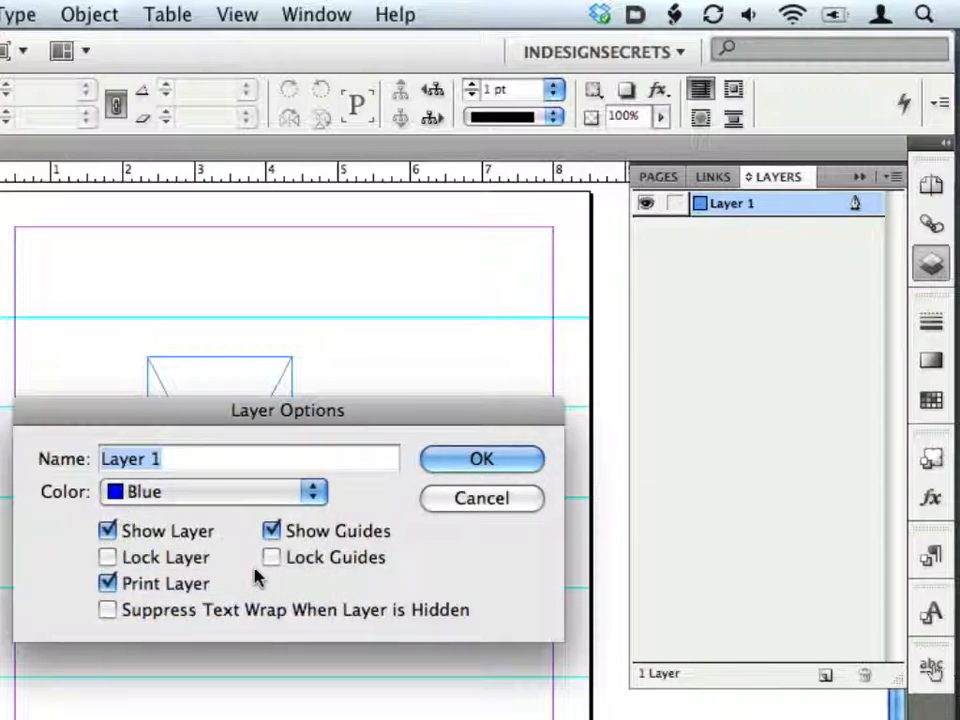
pyautogui.click(255, 500)
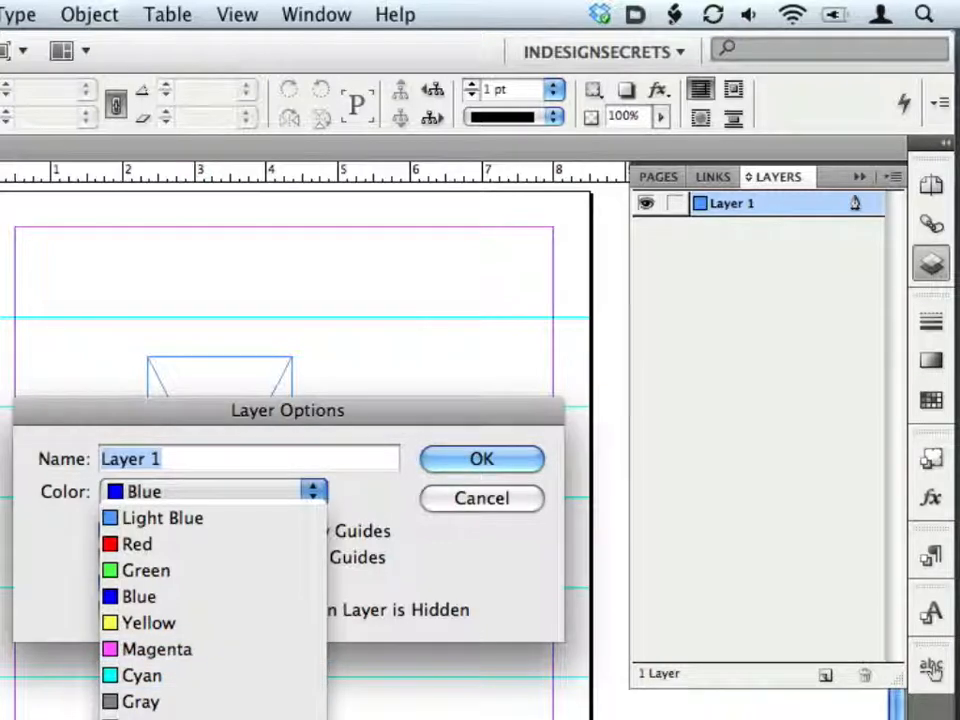
pyautogui.click(150, 716)
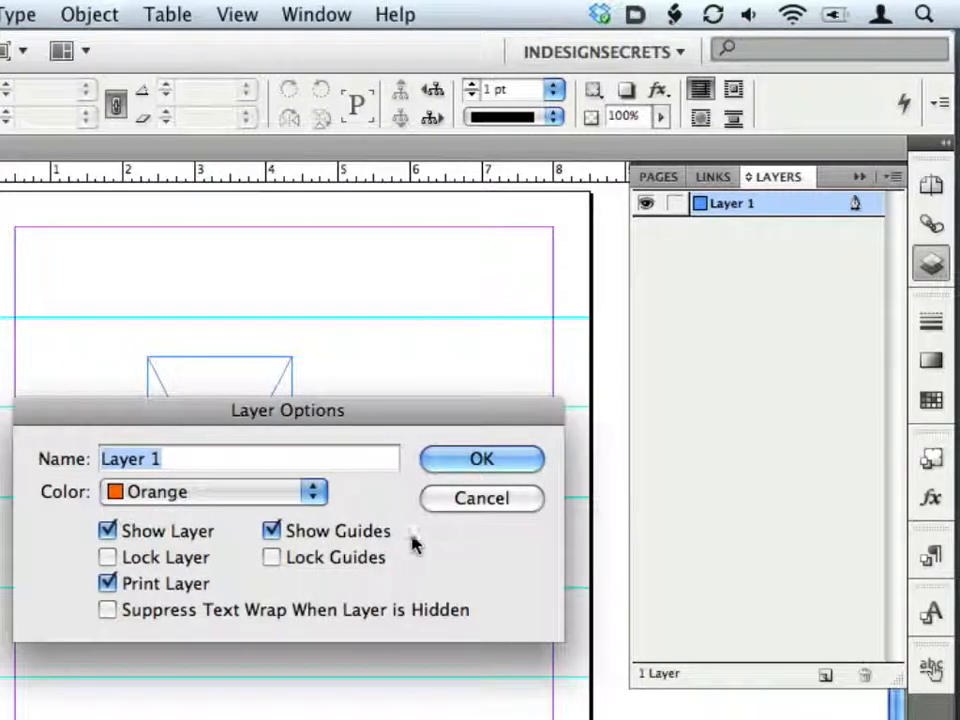
pyautogui.click(471, 466)
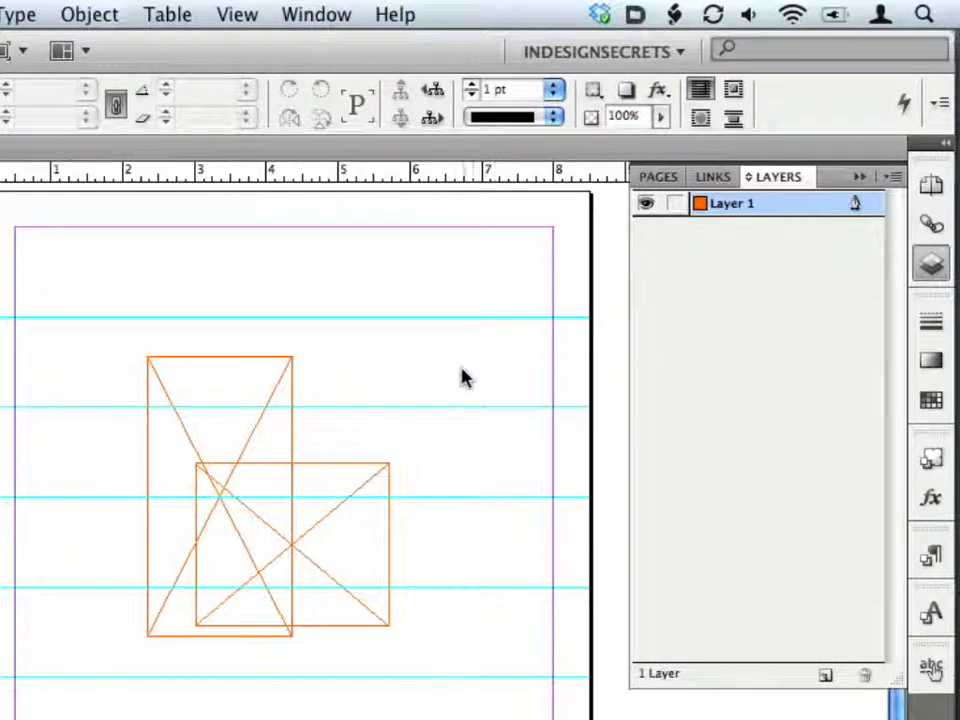
pyautogui.moveTo(460, 370); pyautogui.dragTo(501, 555)
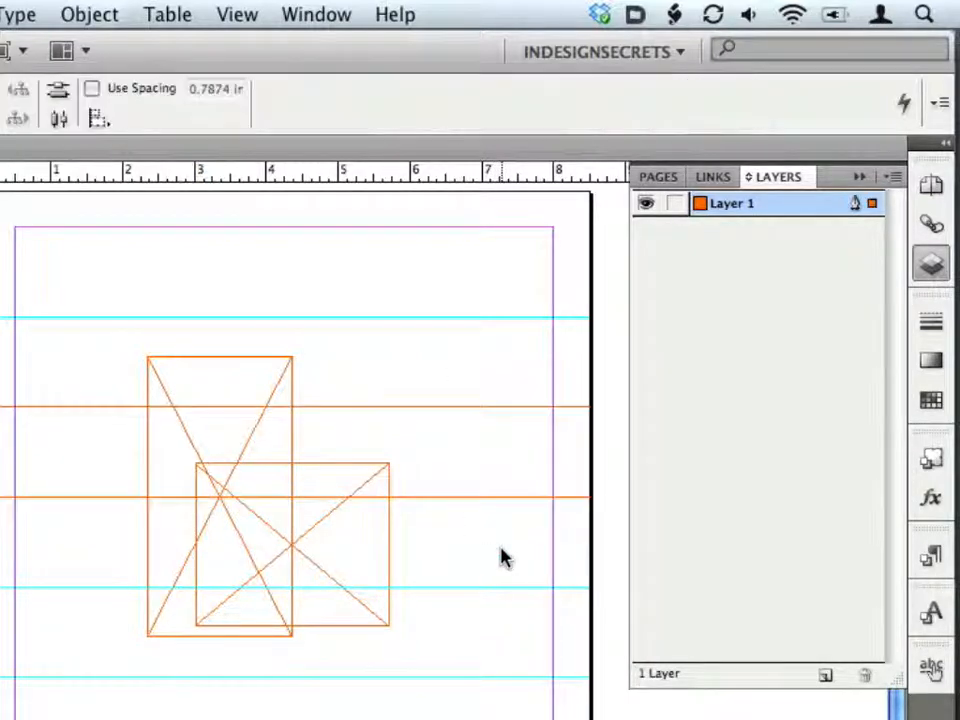
pyautogui.click(515, 354)
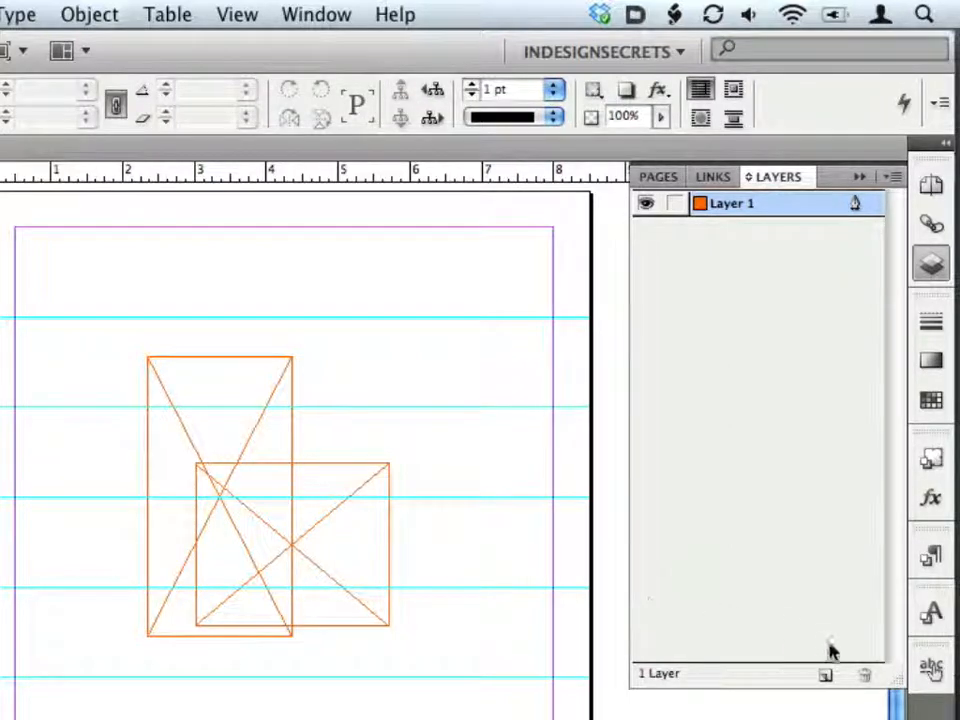
# Step: Add a new layer, move the second guide from Layer 1 onto it, and clear the selection
pyautogui.click(825, 677)
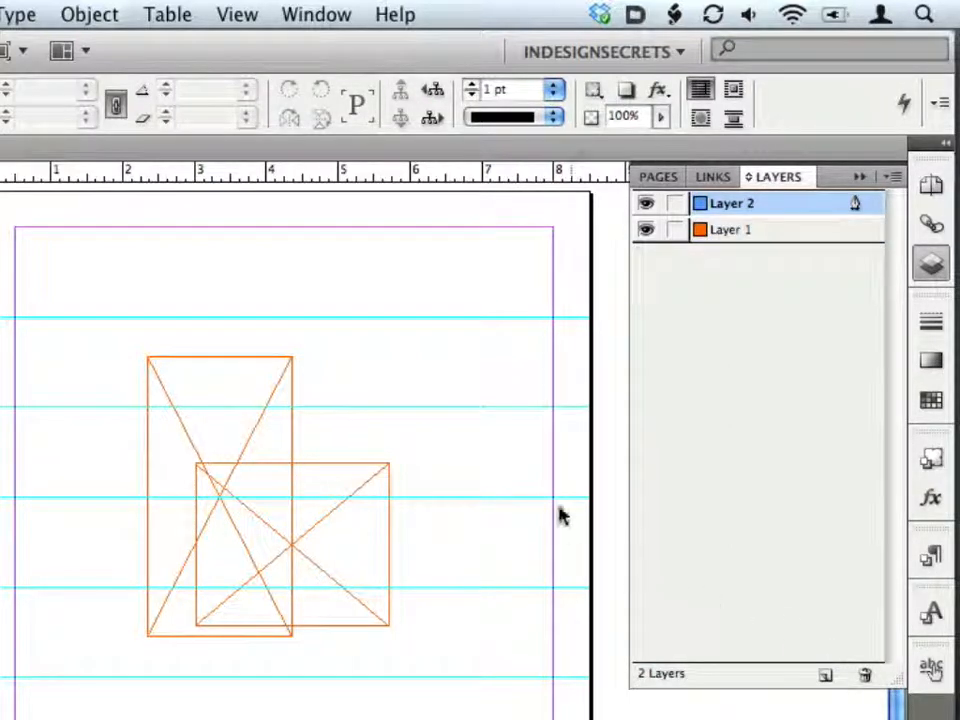
pyautogui.moveTo(487, 363); pyautogui.dragTo(525, 439)
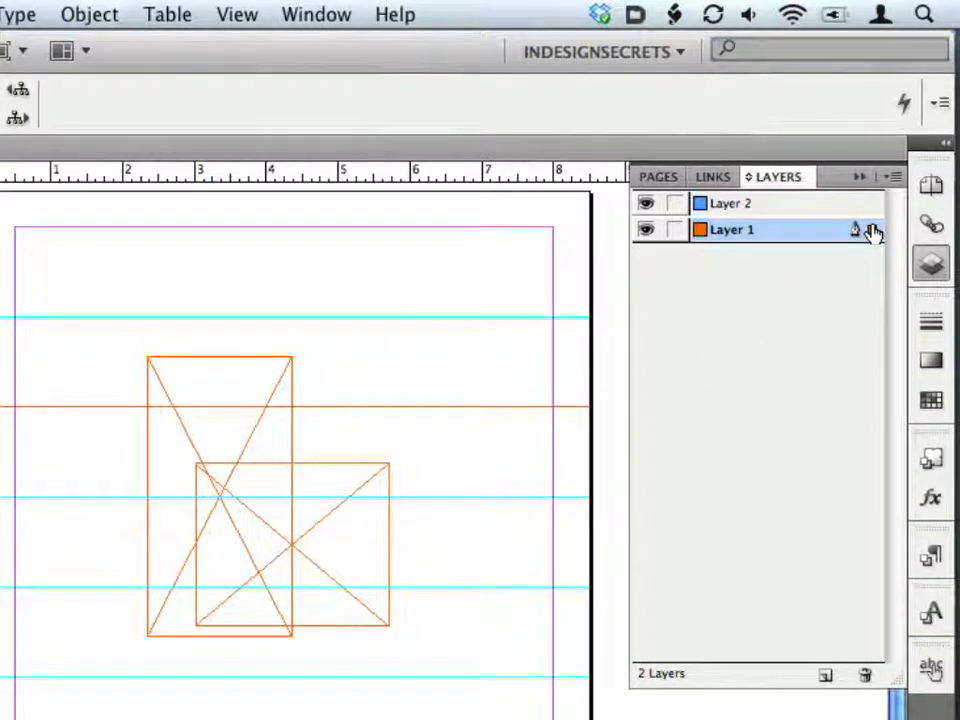
pyautogui.moveTo(872, 220); pyautogui.dragTo(870, 205)
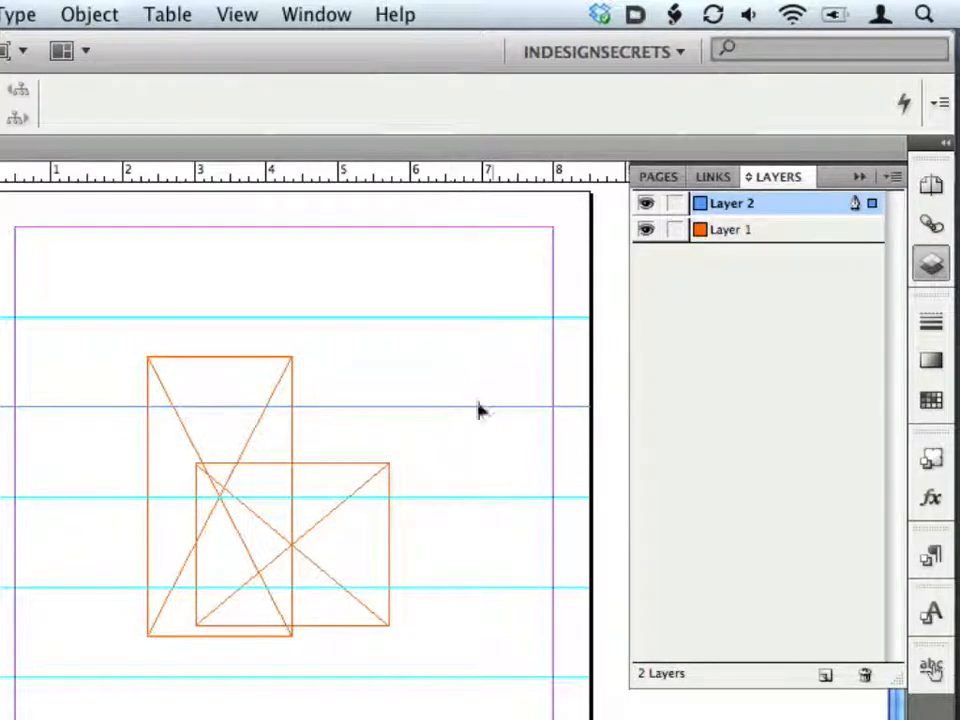
pyautogui.click(463, 370)
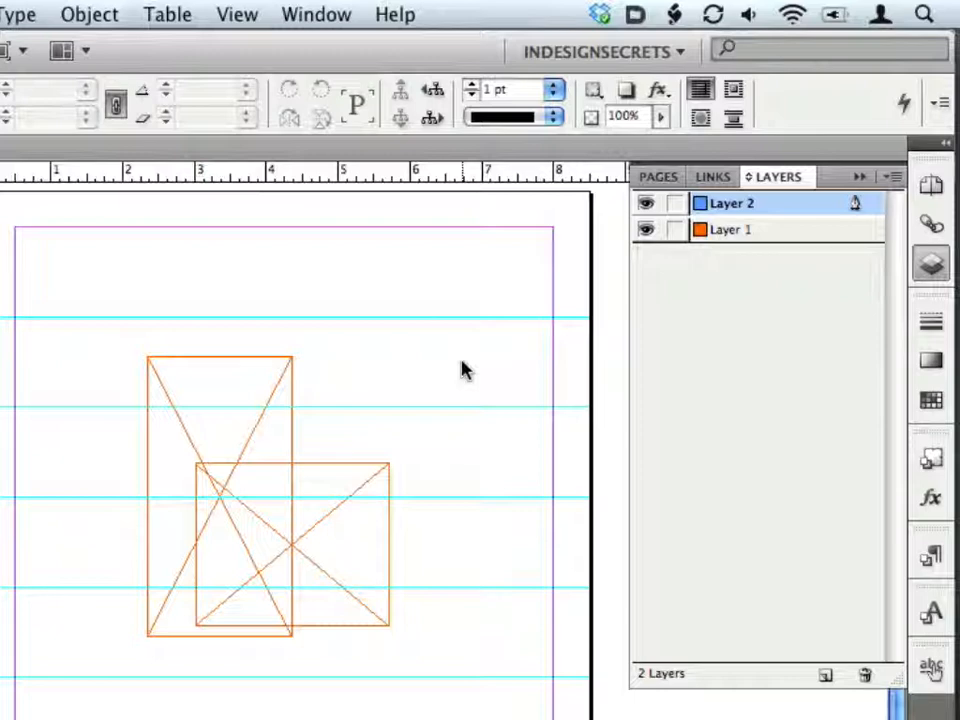
# Step: Create a red layer named "guides layer" and move all the guides on the page onto it
pyautogui.keyDown('alt'); pyautogui.click(826, 677); pyautogui.keyUp('alt')
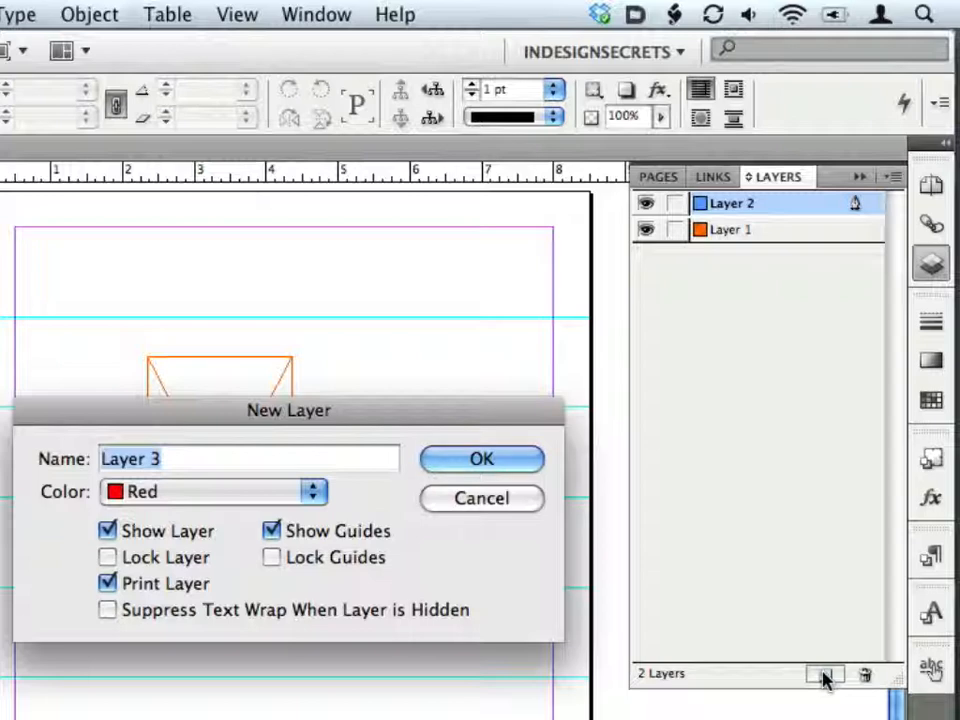
pyautogui.write('guides layer')
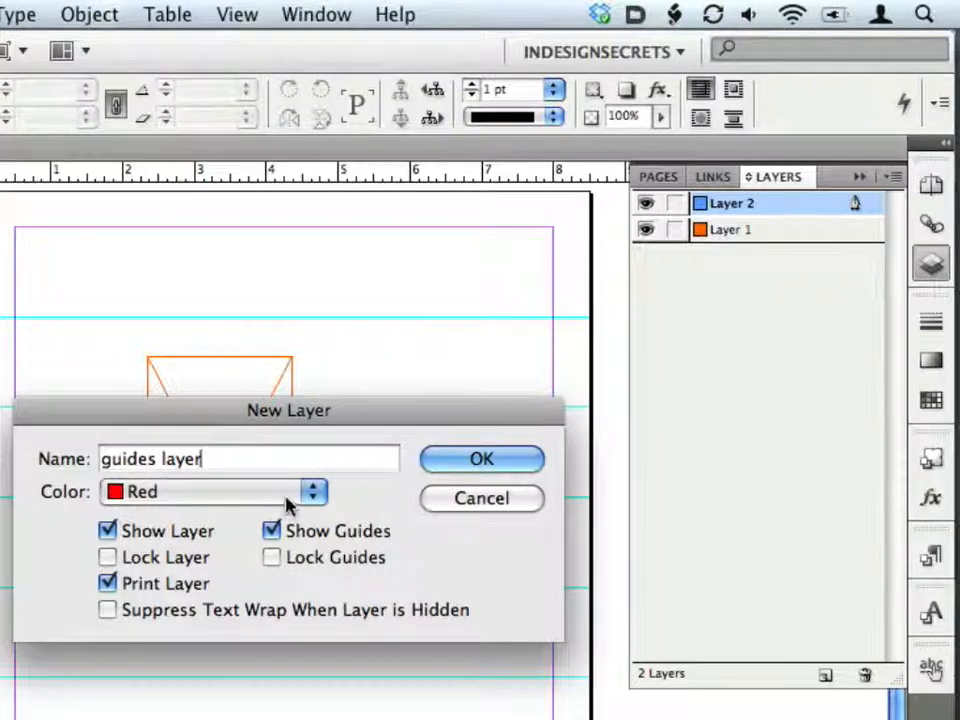
pyautogui.click(478, 461)
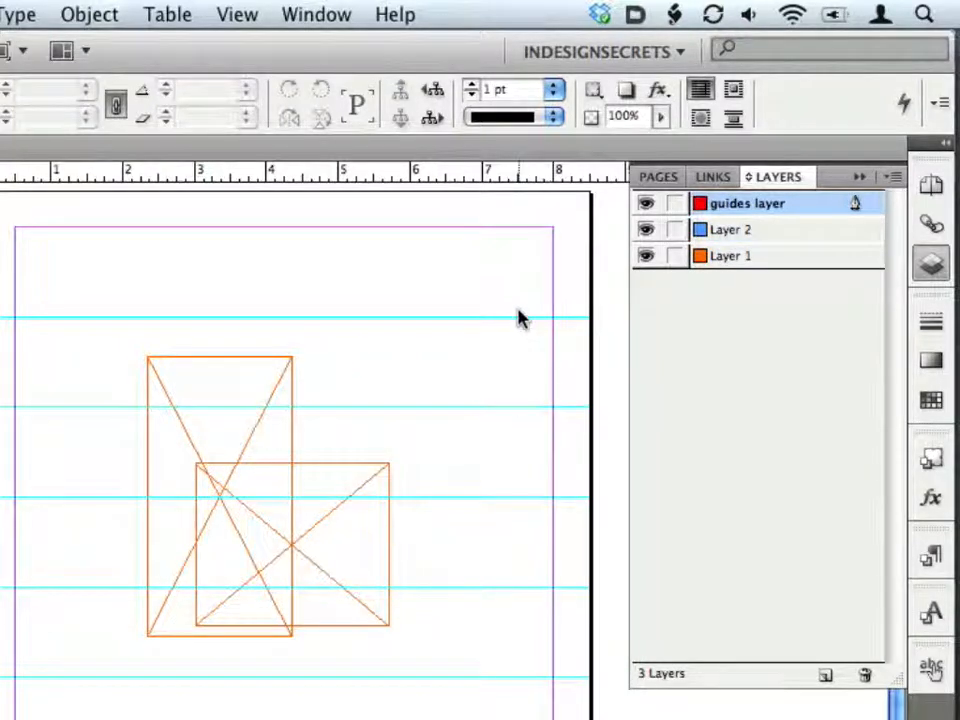
pyautogui.press('super+alt+g')
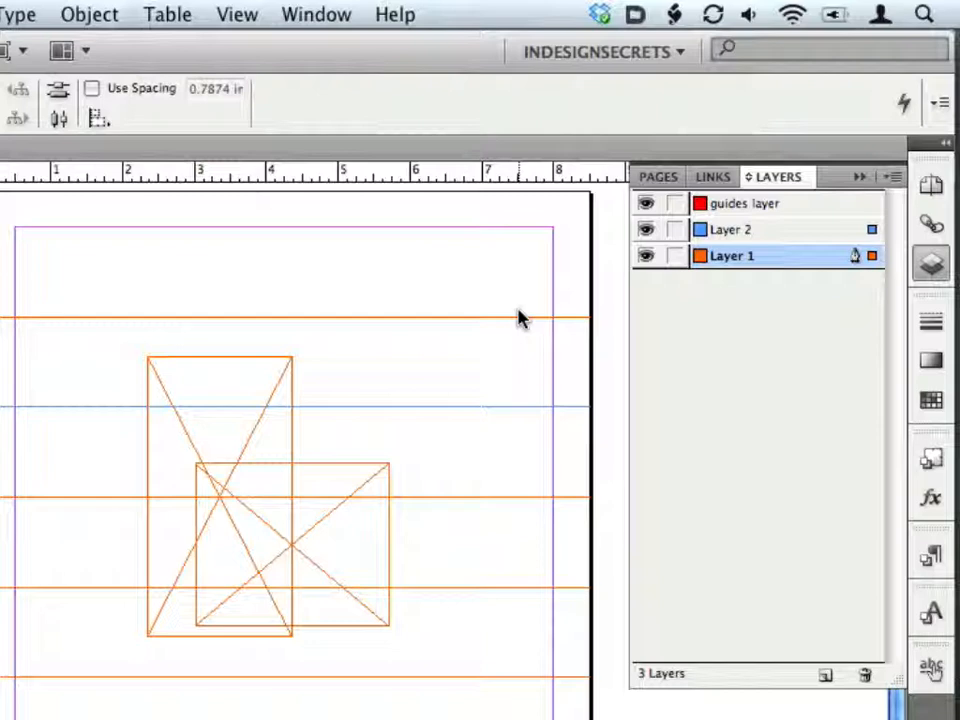
pyautogui.moveTo(871, 232); pyautogui.dragTo(871, 207)
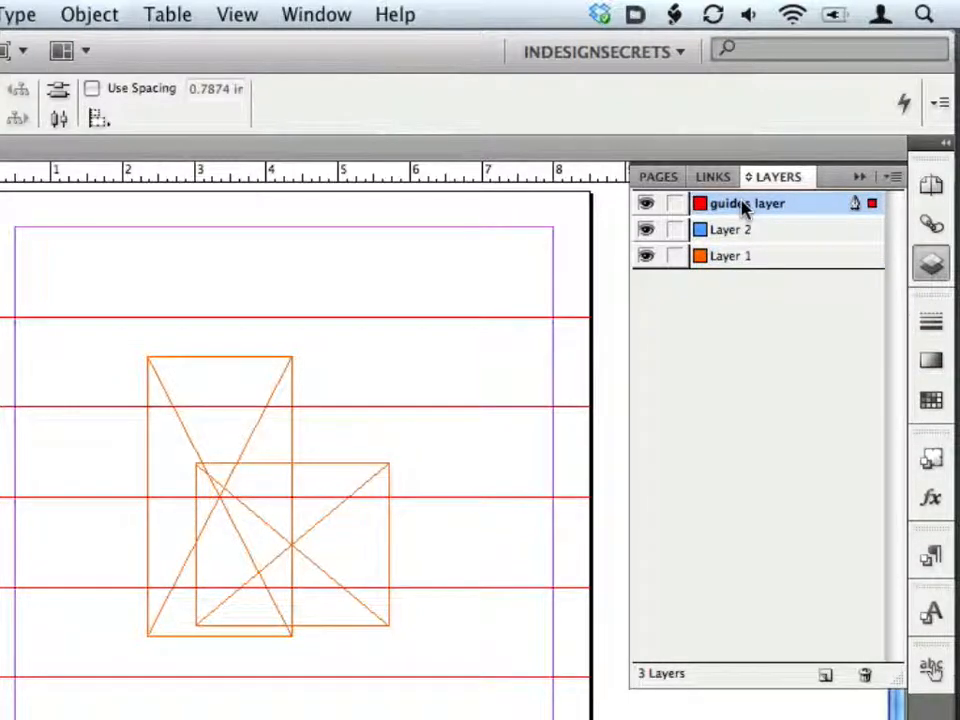
# Step: Toggle the visibility of the guides layer off and back on, and lock the layer
pyautogui.click(645, 204)
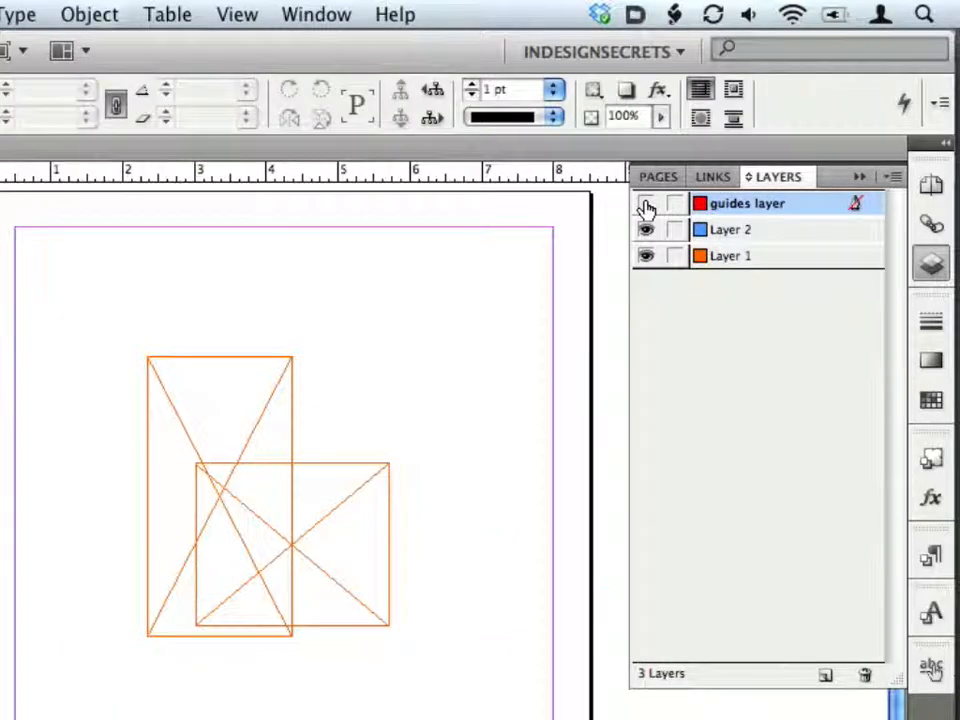
pyautogui.click(645, 204)
pyautogui.click(645, 204)
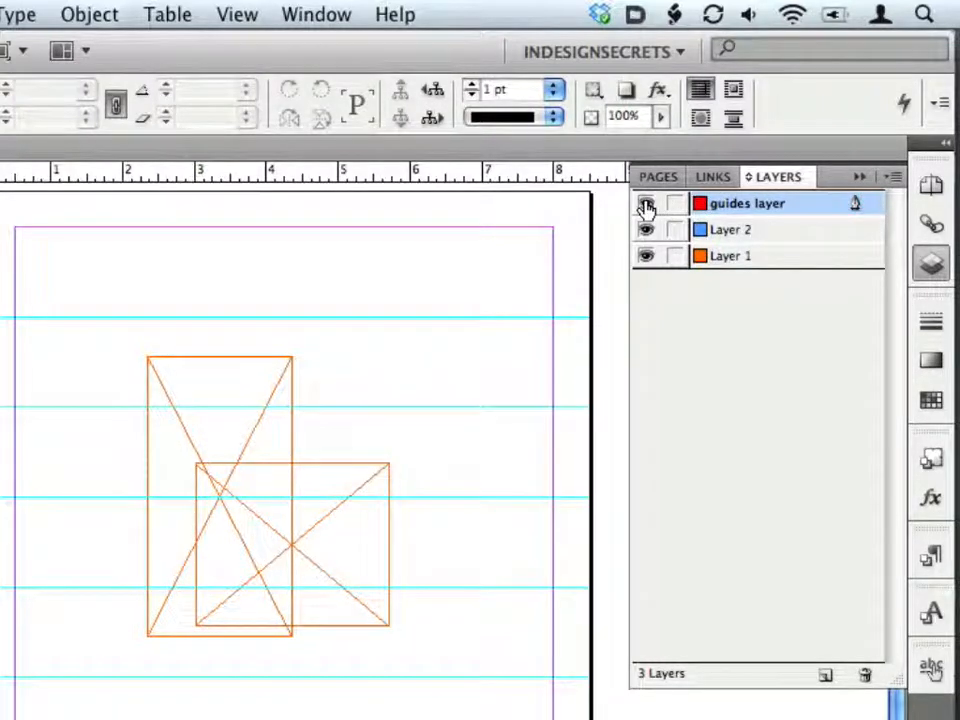
pyautogui.click(675, 205)
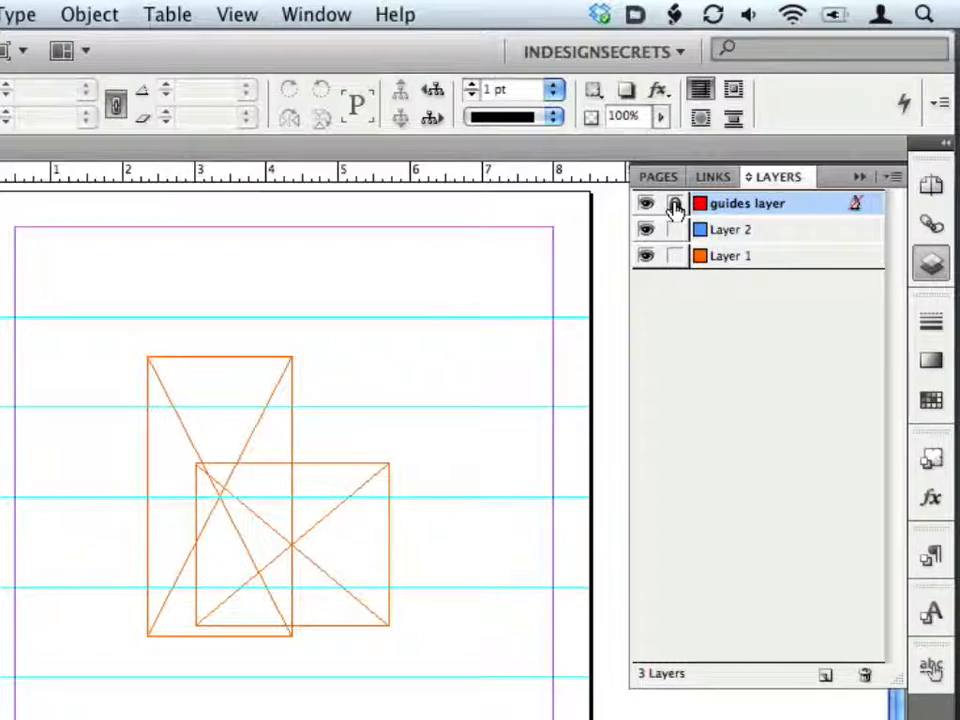
# Step: Unlock the guides layer and select every guide on it
pyautogui.click(675, 204)
pyautogui.keyDown('alt'); pyautogui.click(756, 212); pyautogui.keyUp('alt')
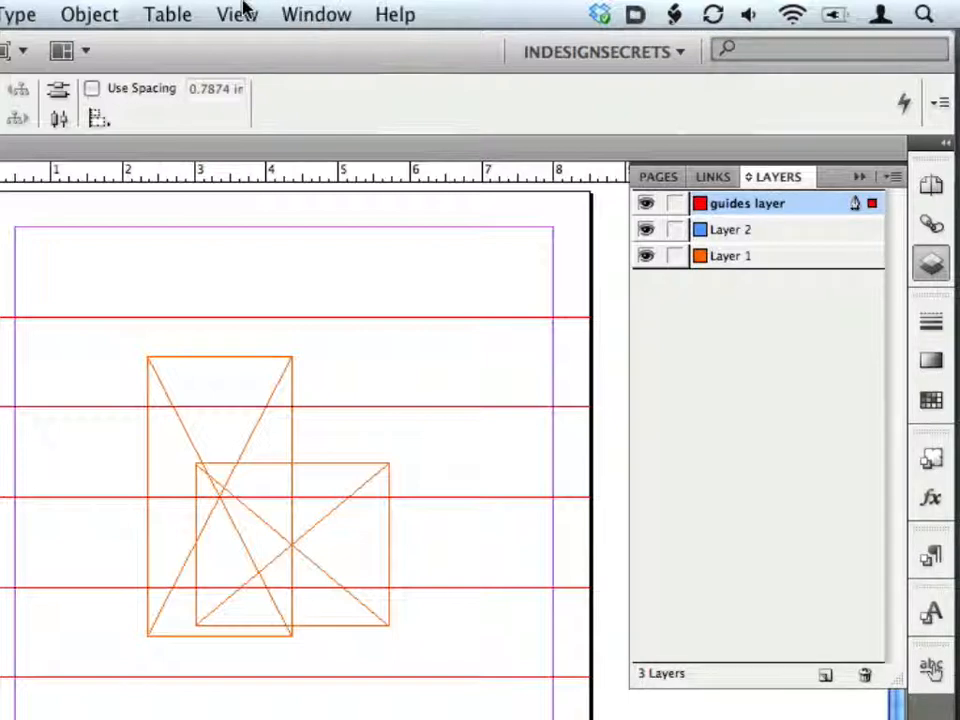
# Step: Look up the Lock Guides command and review the guide settings in Layer 1's options without changing them
pyautogui.click(244, 8)
pyautogui.moveTo(366, 410)
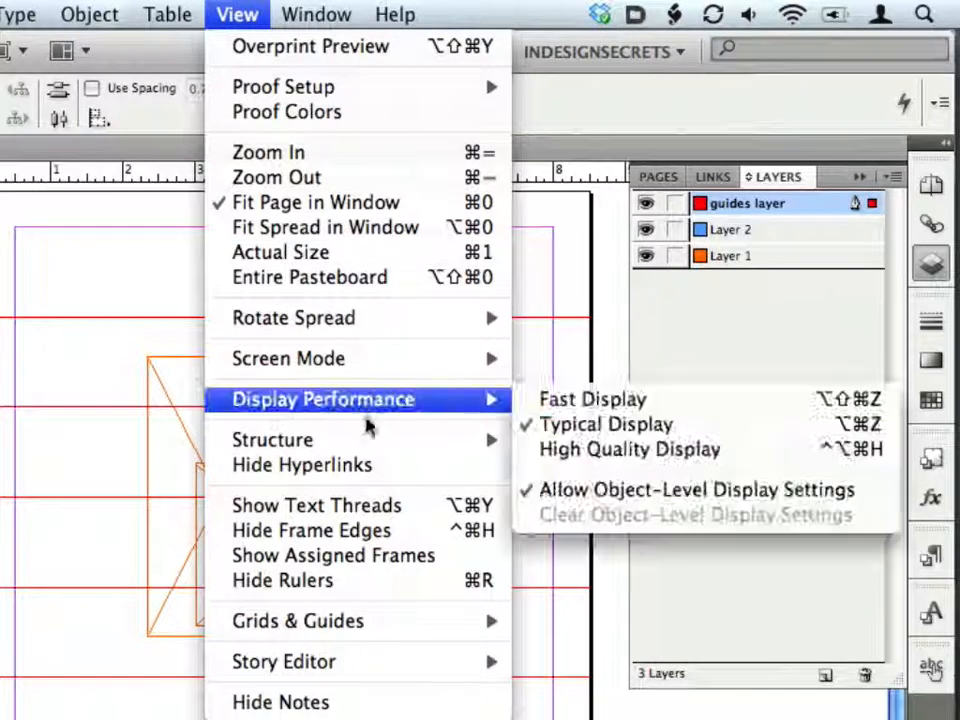
pyautogui.moveTo(420, 621)
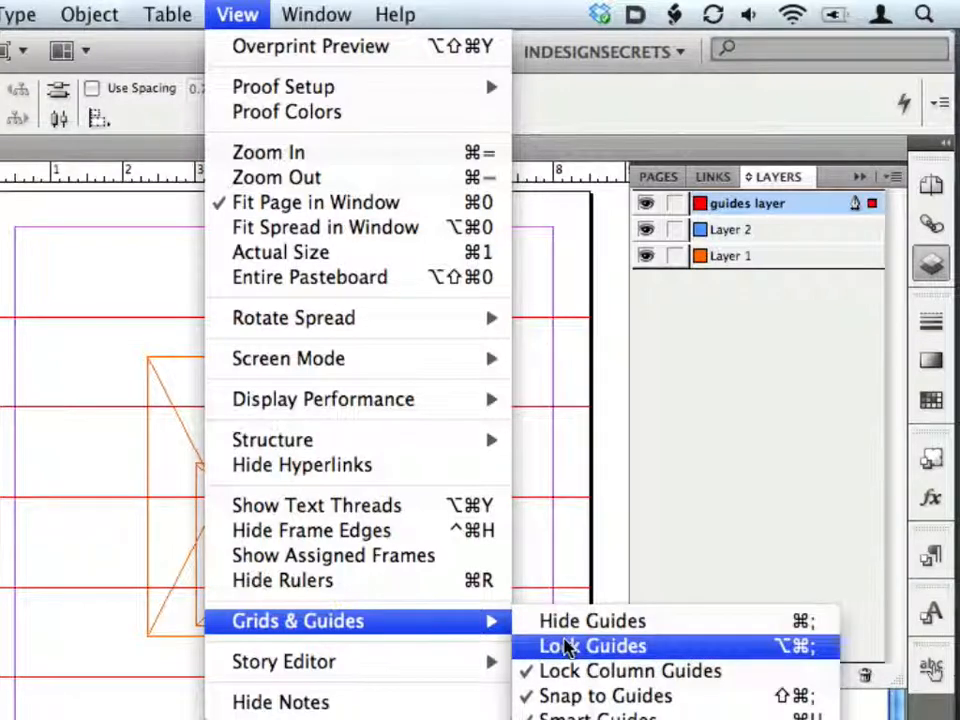
pyautogui.click(595, 545)
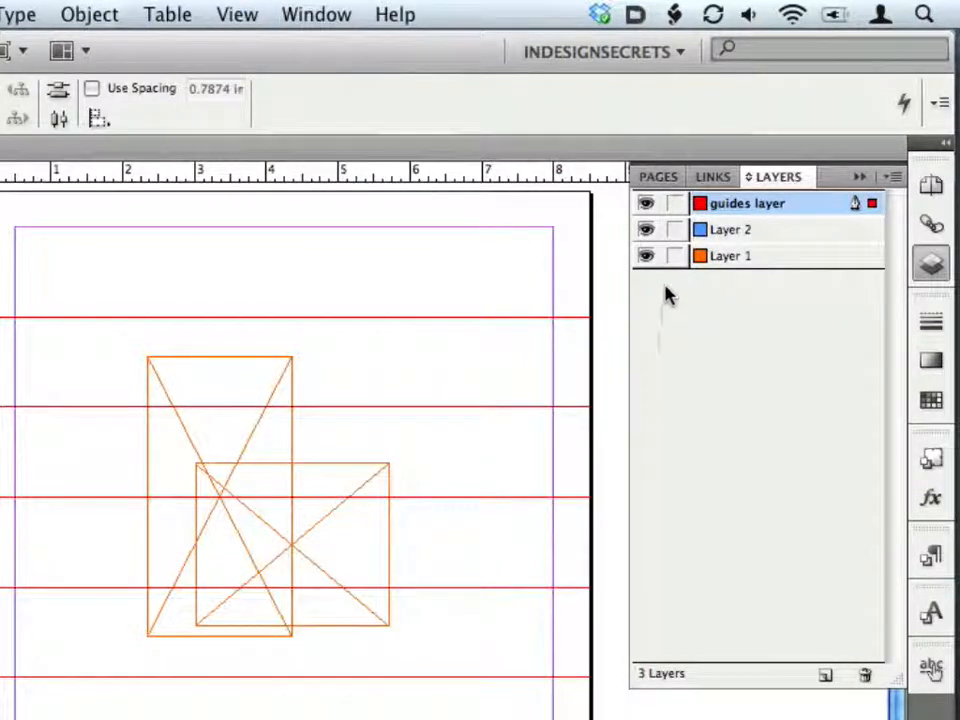
pyautogui.doubleClick(724, 257)
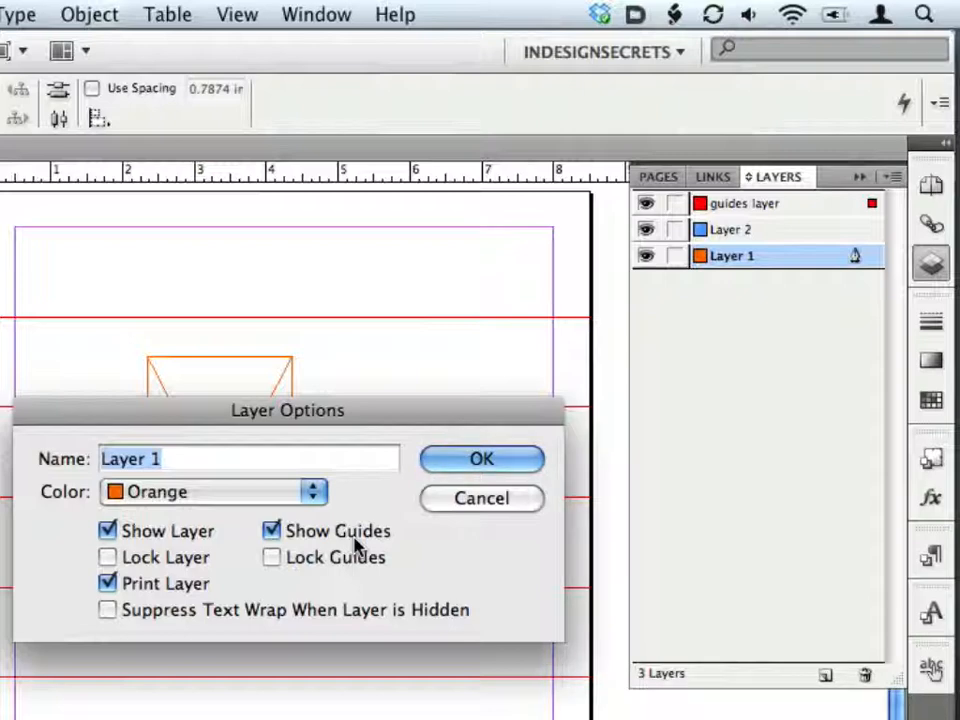
pyautogui.click(491, 499)
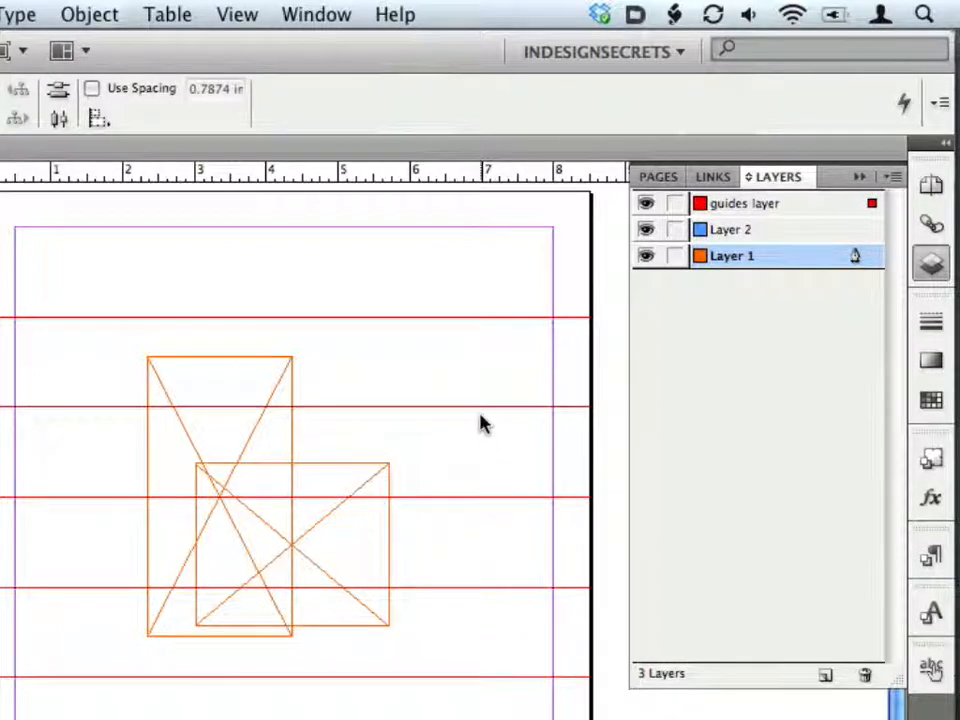
# Step: Set the color of the first, third and fifth ruler guides to Violet with a 50% view threshold, and clear the selection
pyautogui.click(482, 305)
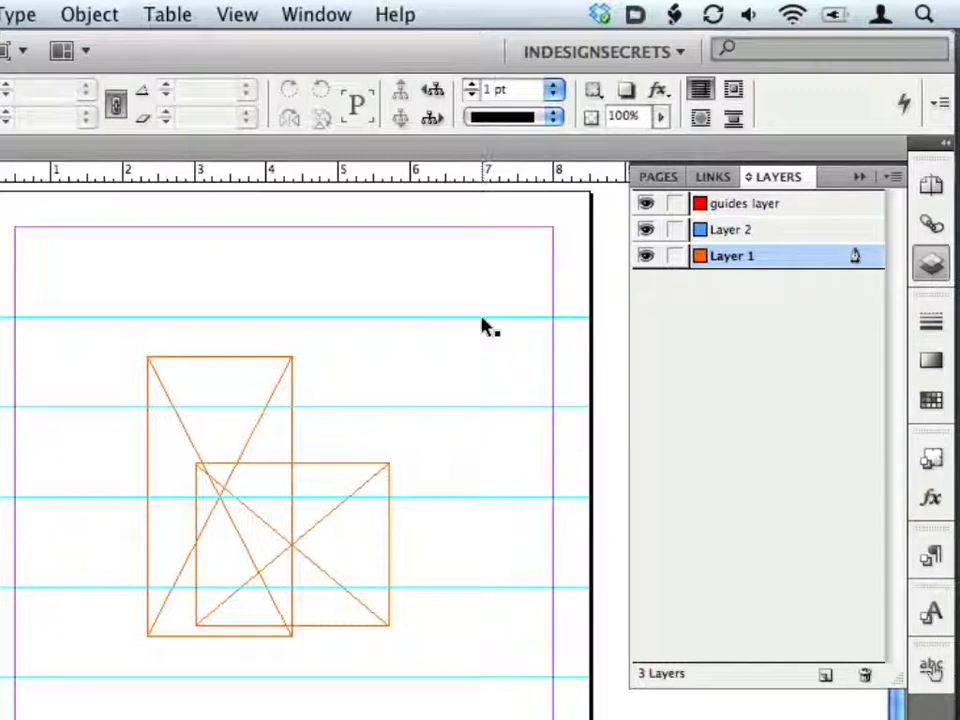
pyautogui.click(483, 319)
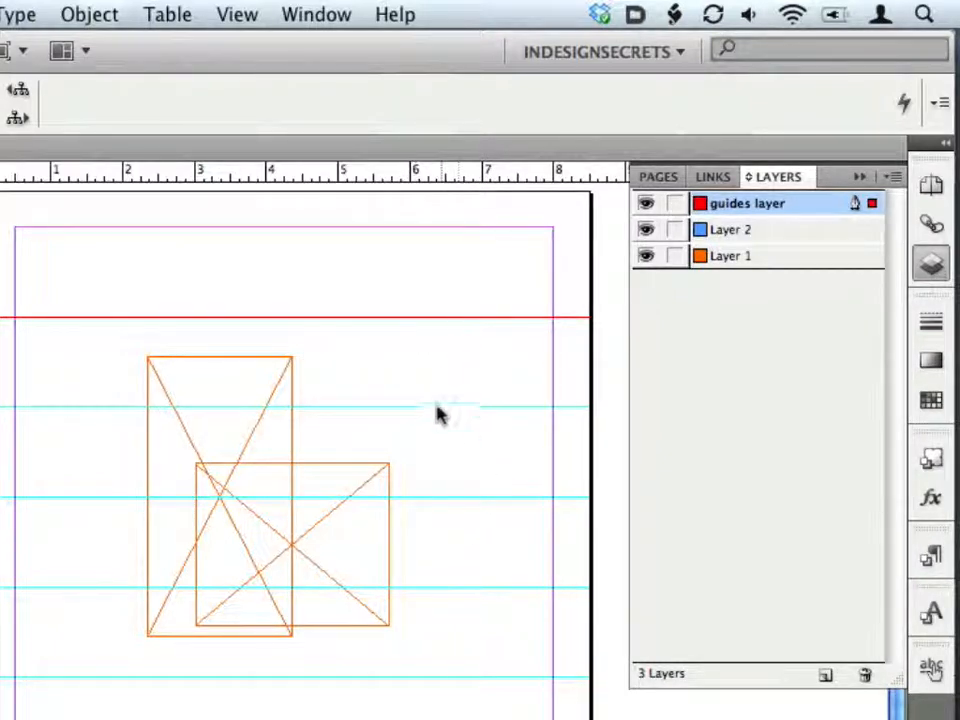
pyautogui.keyDown('shift'); pyautogui.click(457, 497); pyautogui.keyUp('shift')
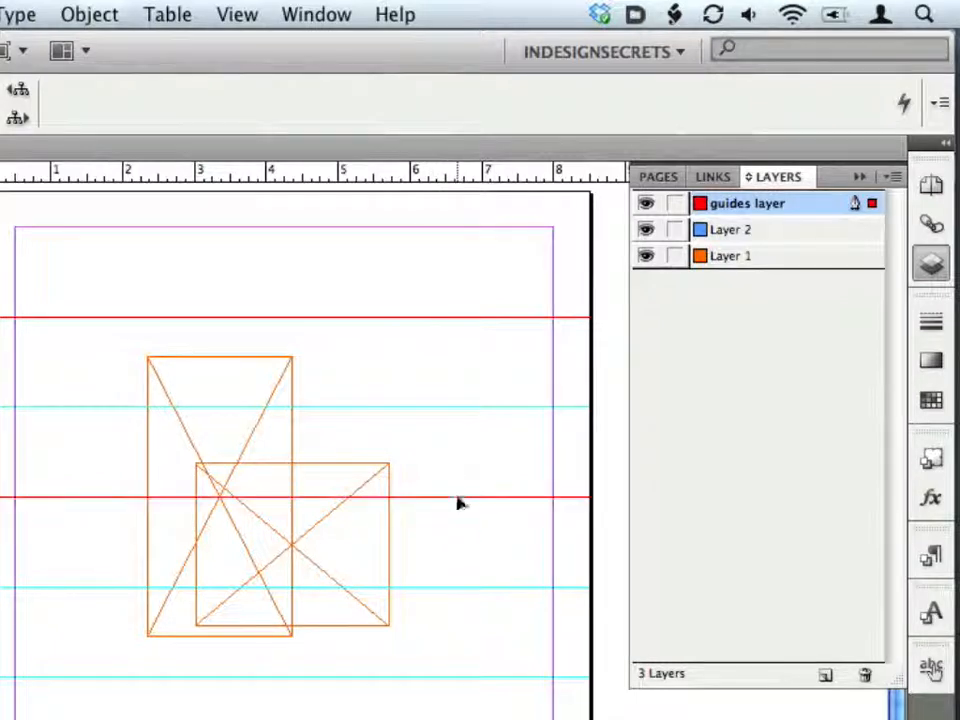
pyautogui.keyDown('shift'); pyautogui.click(464, 678); pyautogui.keyUp('shift')
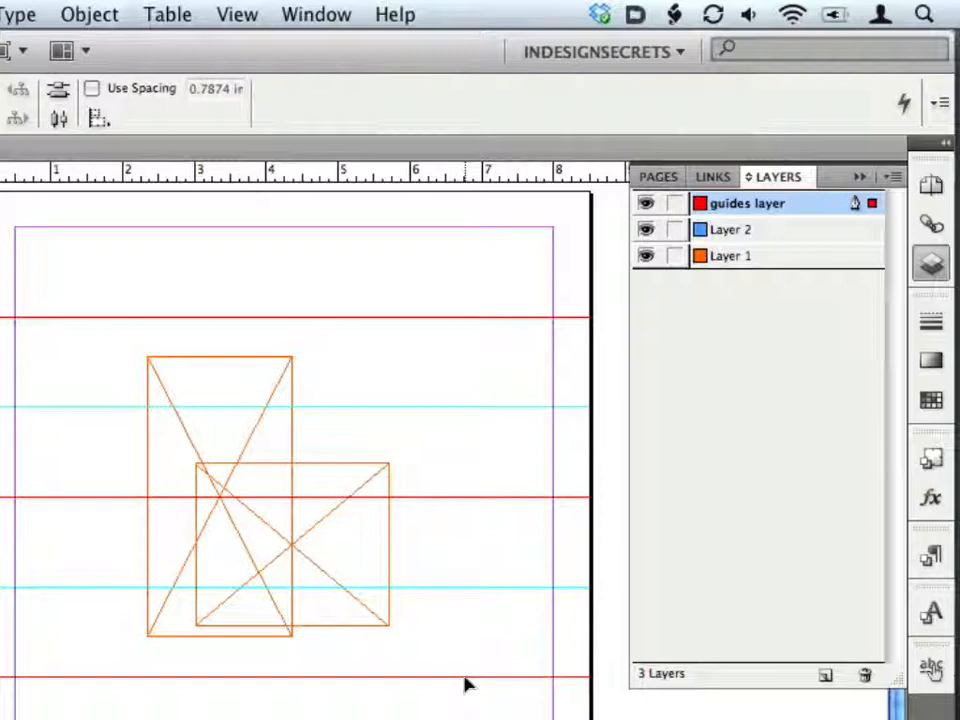
pyautogui.rightClick(466, 688)
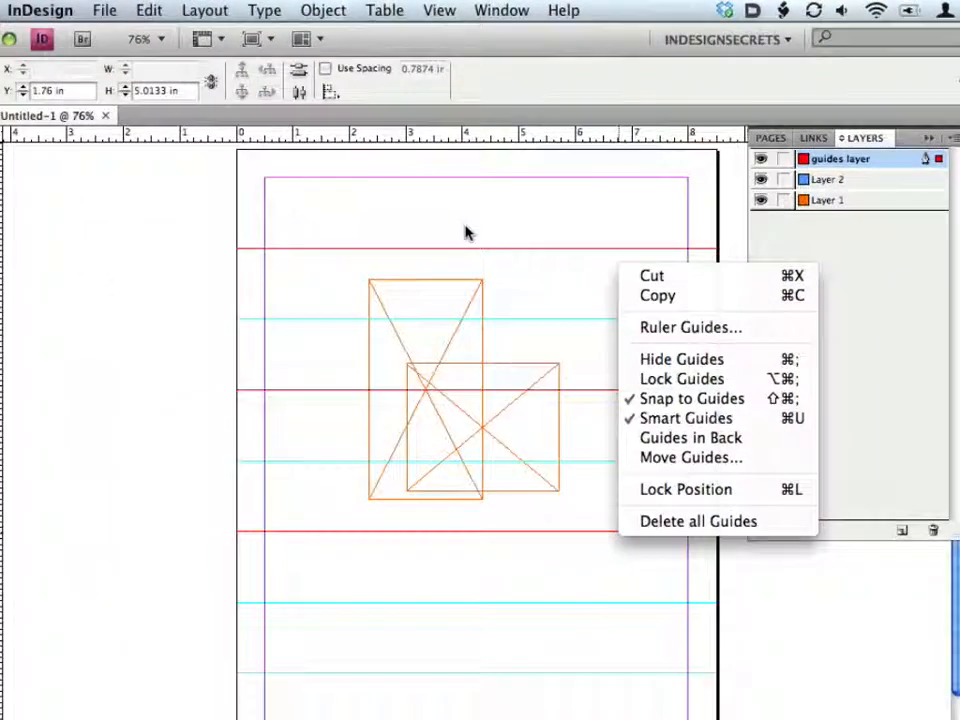
pyautogui.click(273, 295)
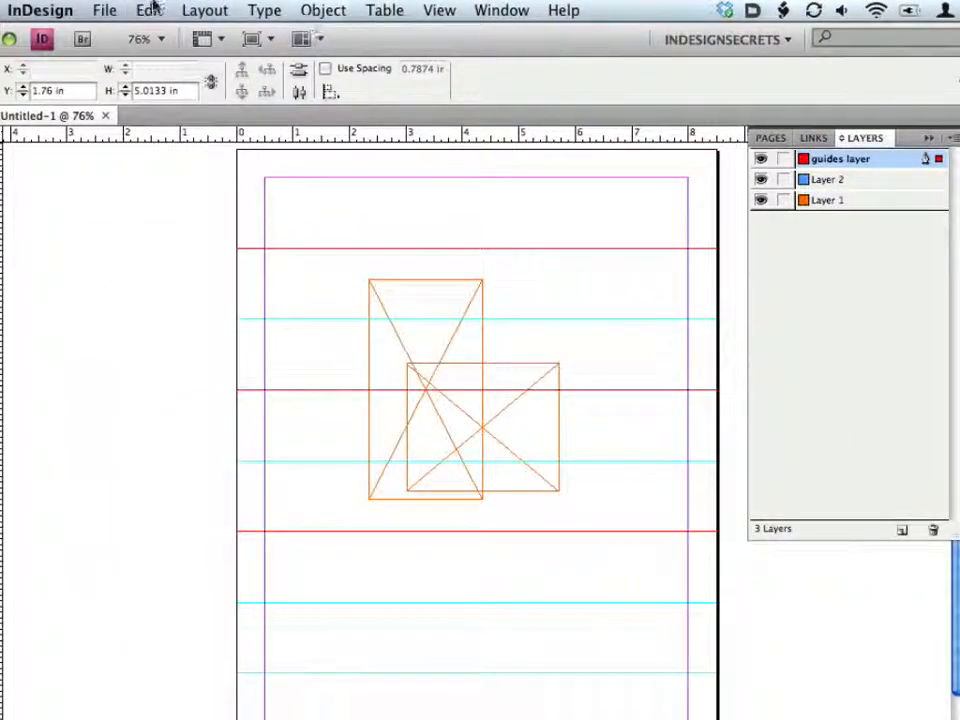
pyautogui.click(204, 10)
pyautogui.click(207, 78)
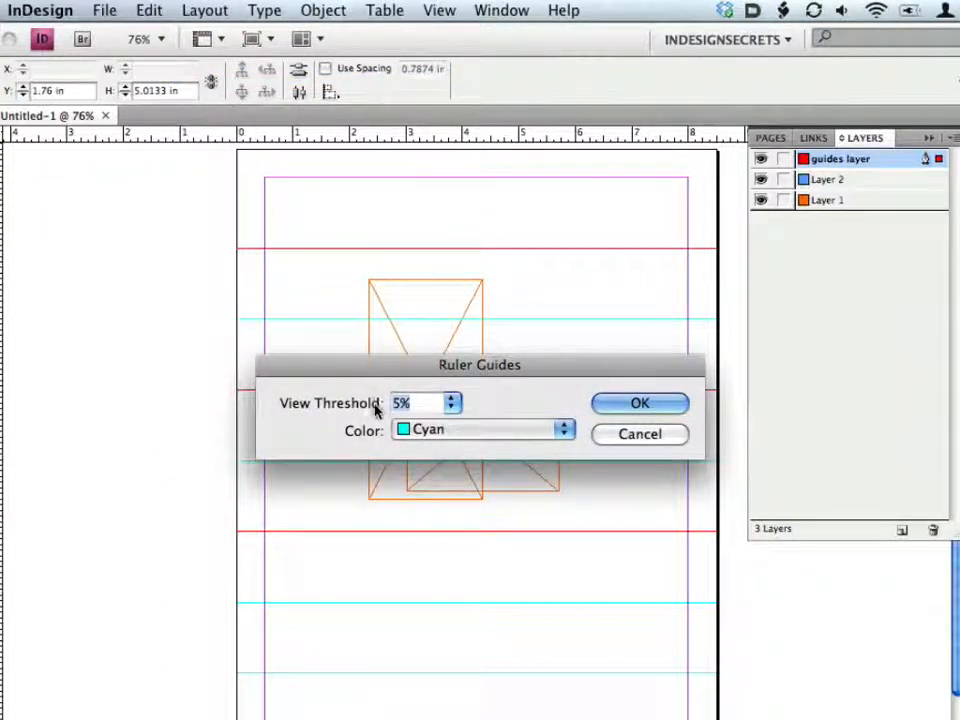
pyautogui.click(413, 431)
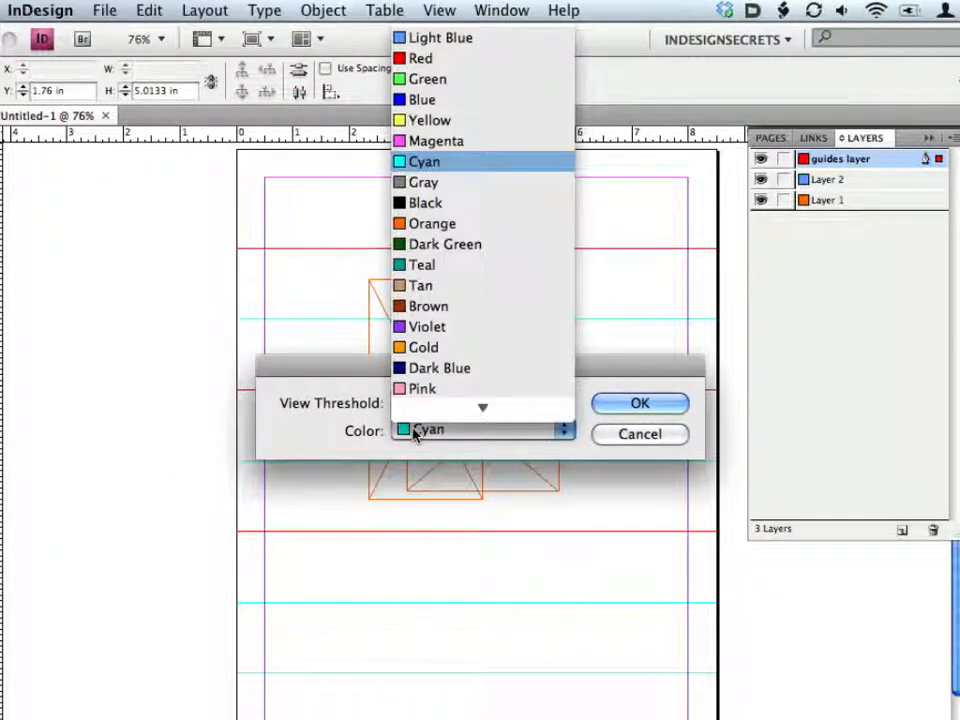
pyautogui.click(446, 236)
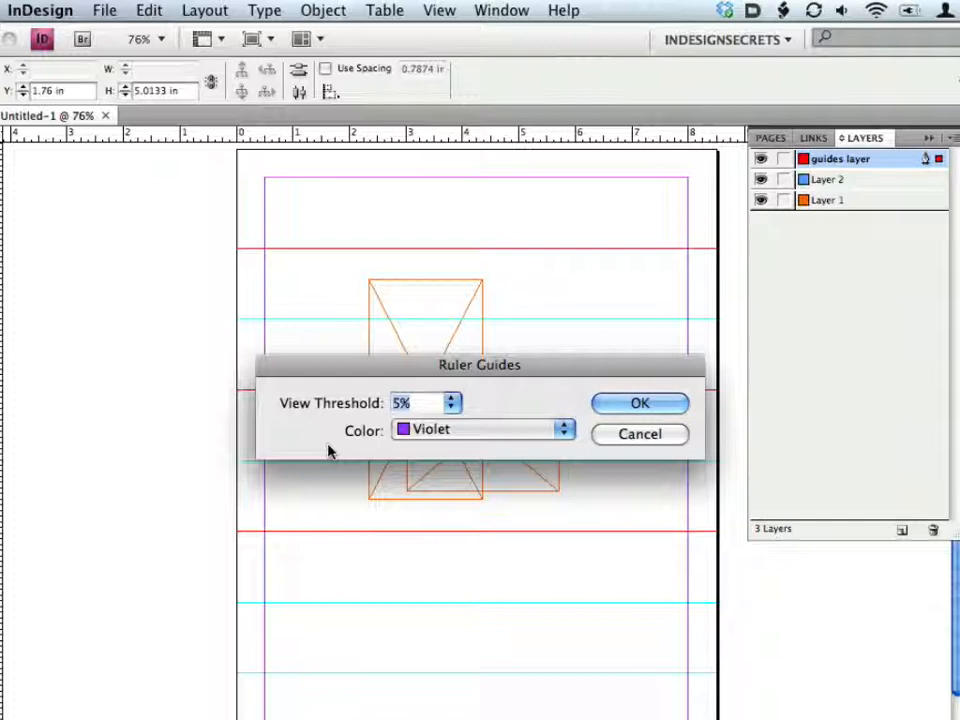
pyautogui.write('50')
pyautogui.click(638, 404)
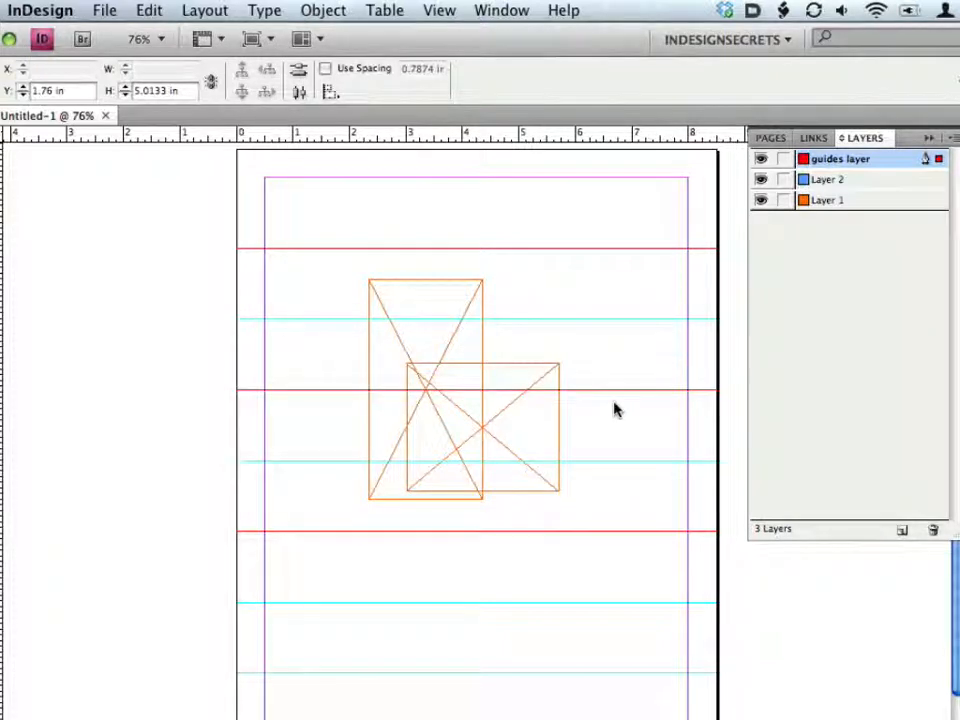
pyautogui.click(621, 379)
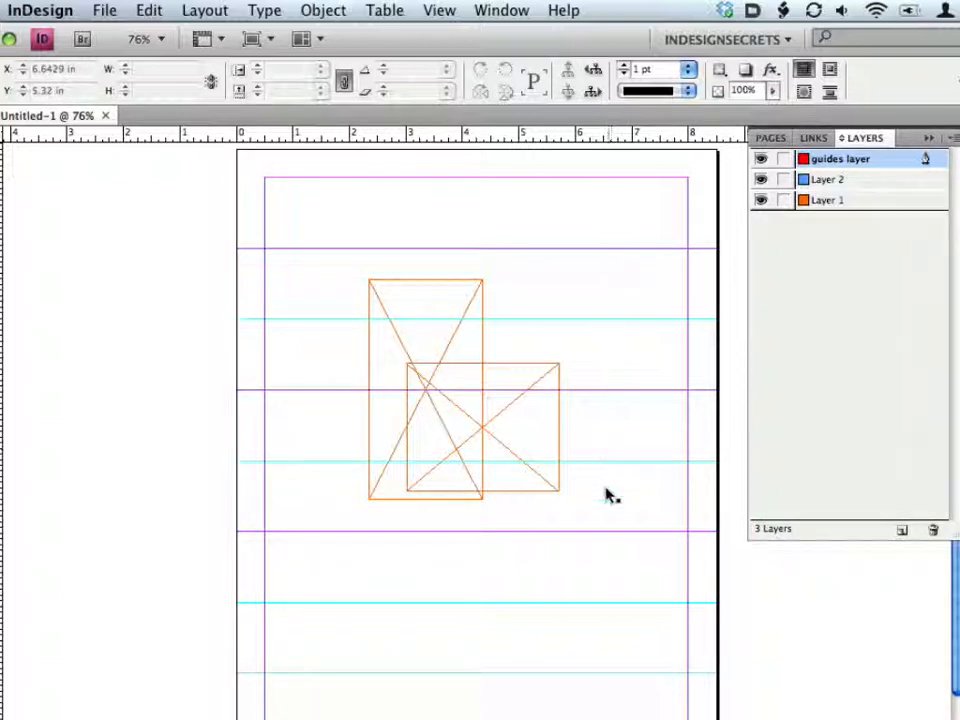
# Step: Briefly select the third guide, and test the violet guides' view threshold at 75%, 50%, 49%, 25% and 100% zoom
pyautogui.click(626, 390)
pyautogui.click(626, 372)
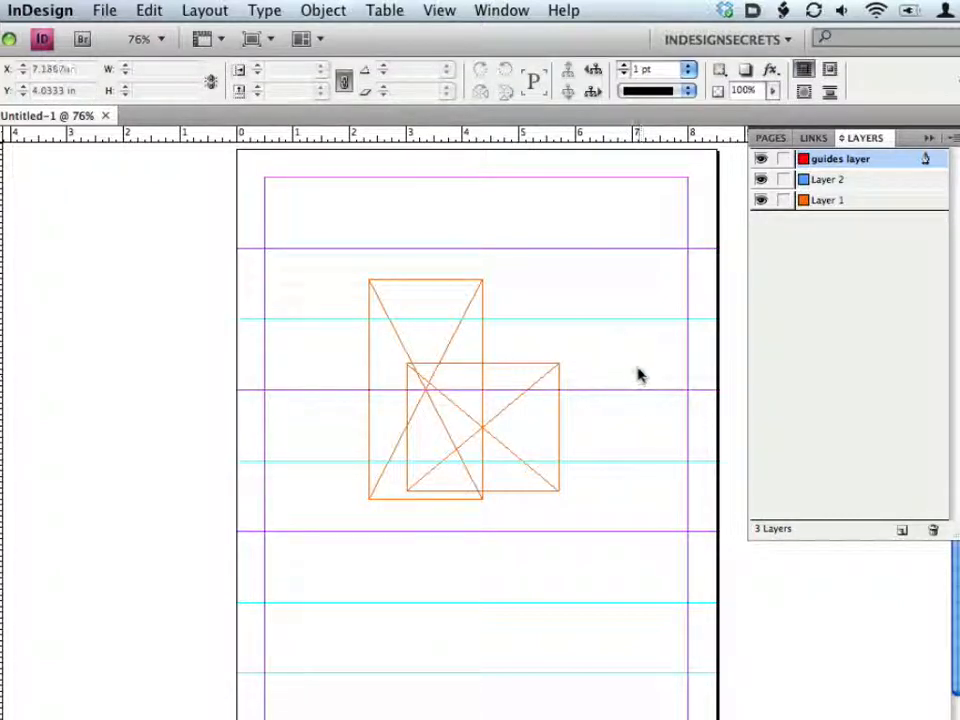
pyautogui.press('super+minus')
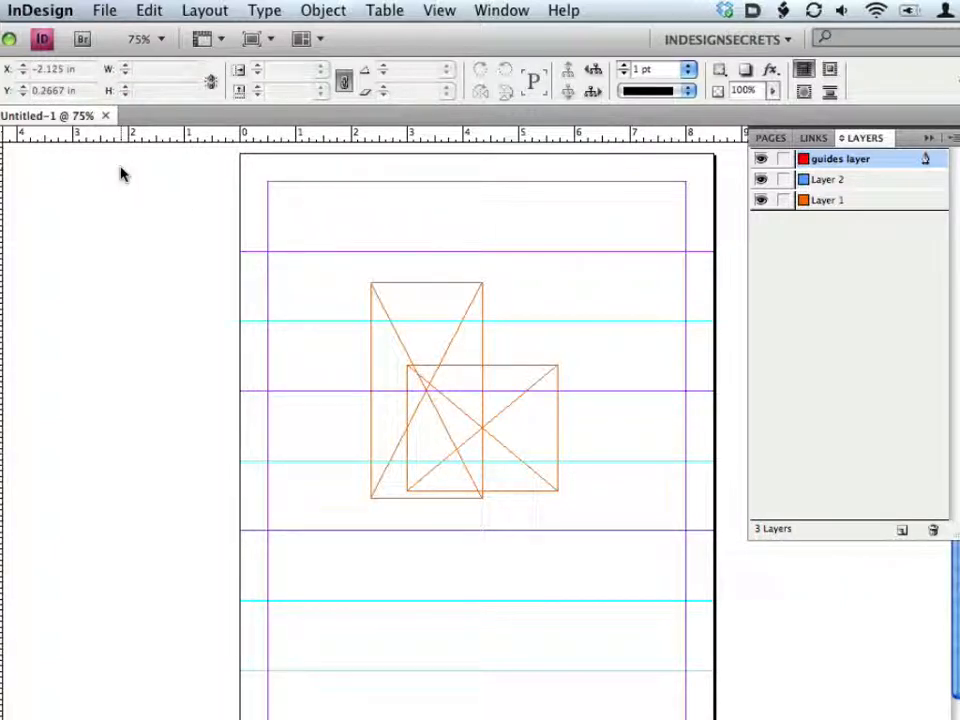
pyautogui.press('super+minus')
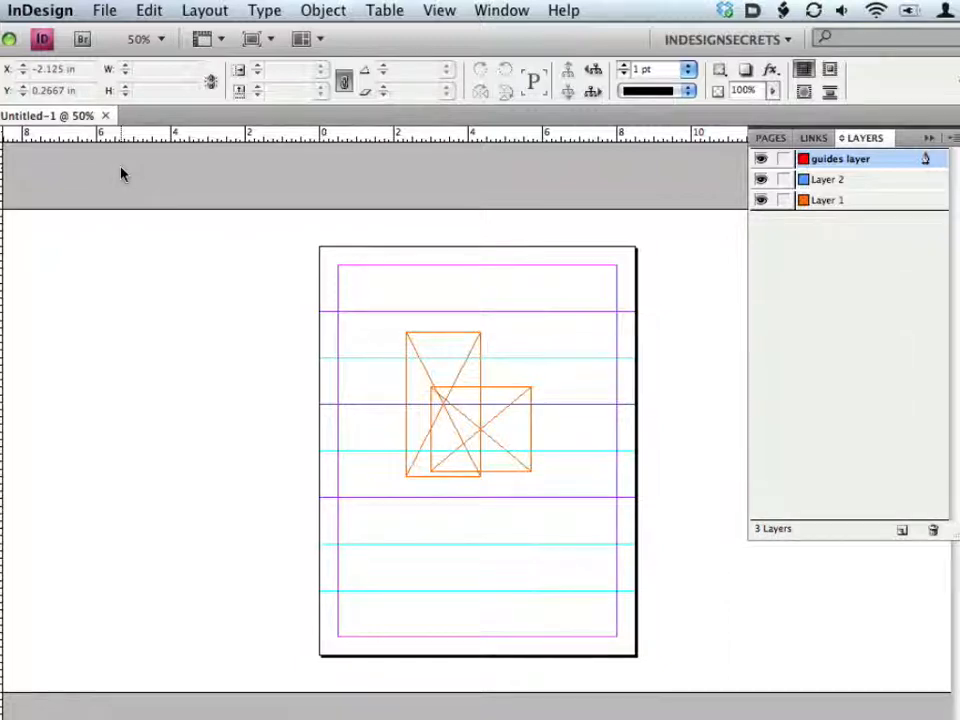
pyautogui.doubleClick(137, 43)
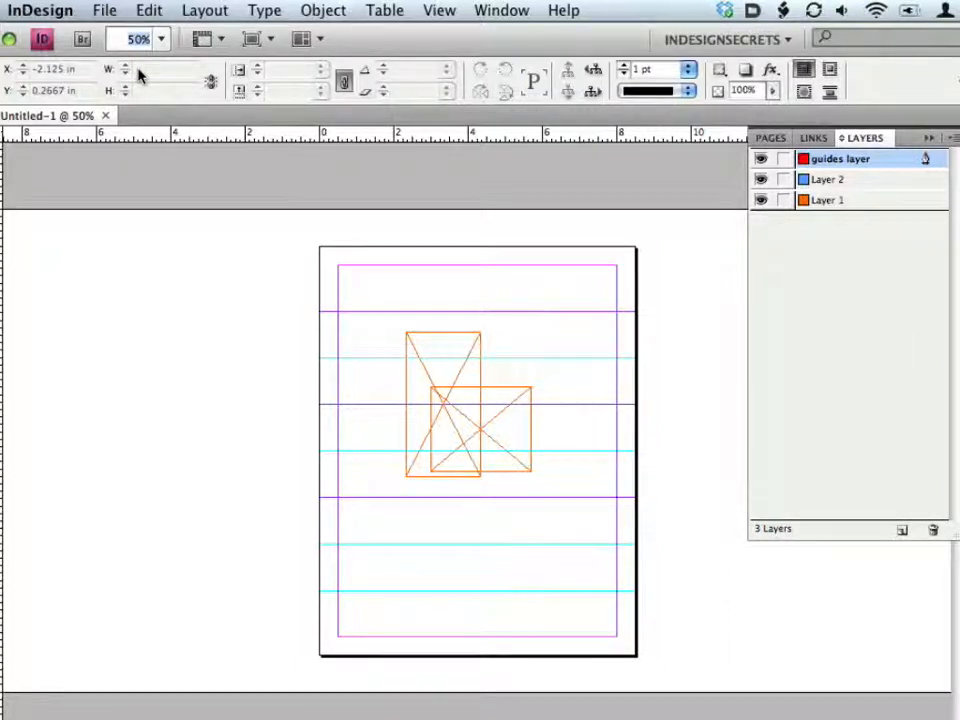
pyautogui.write('49')
pyautogui.press('Return')
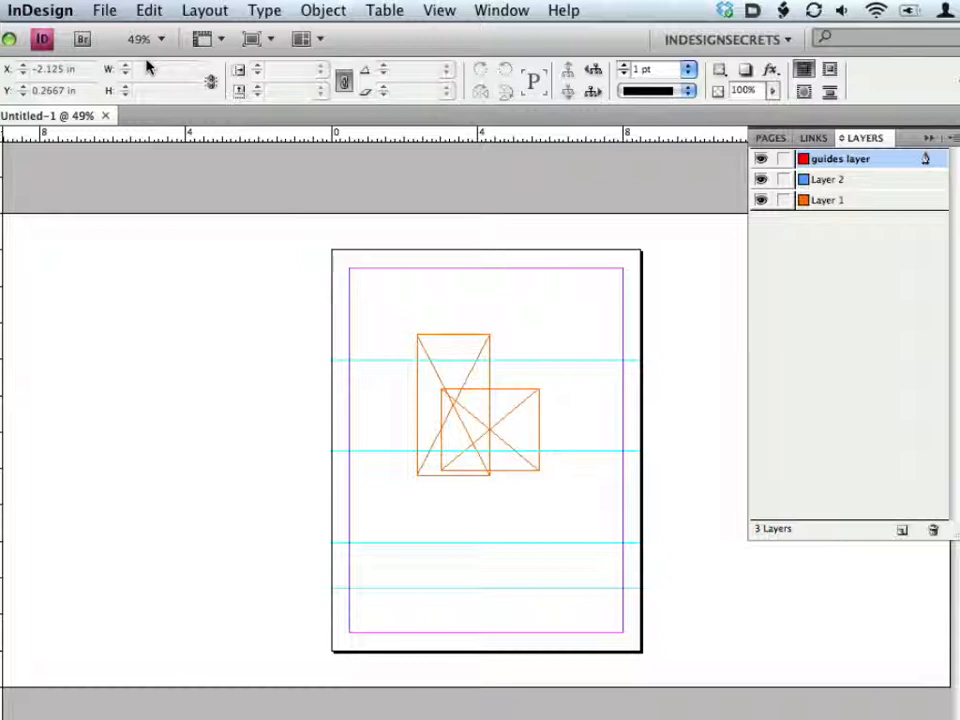
pyautogui.hotkey('ctrl', '-')
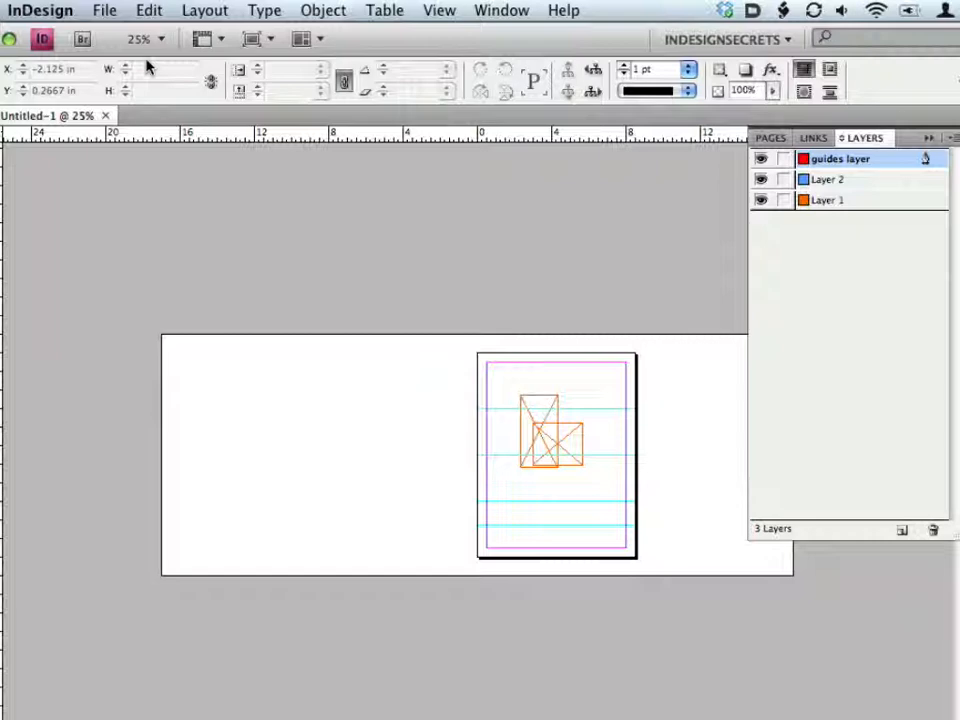
pyautogui.hotkey('ctrl', '=')
pyautogui.hotkey('ctrl', '=')
pyautogui.hotkey('ctrl', '=')
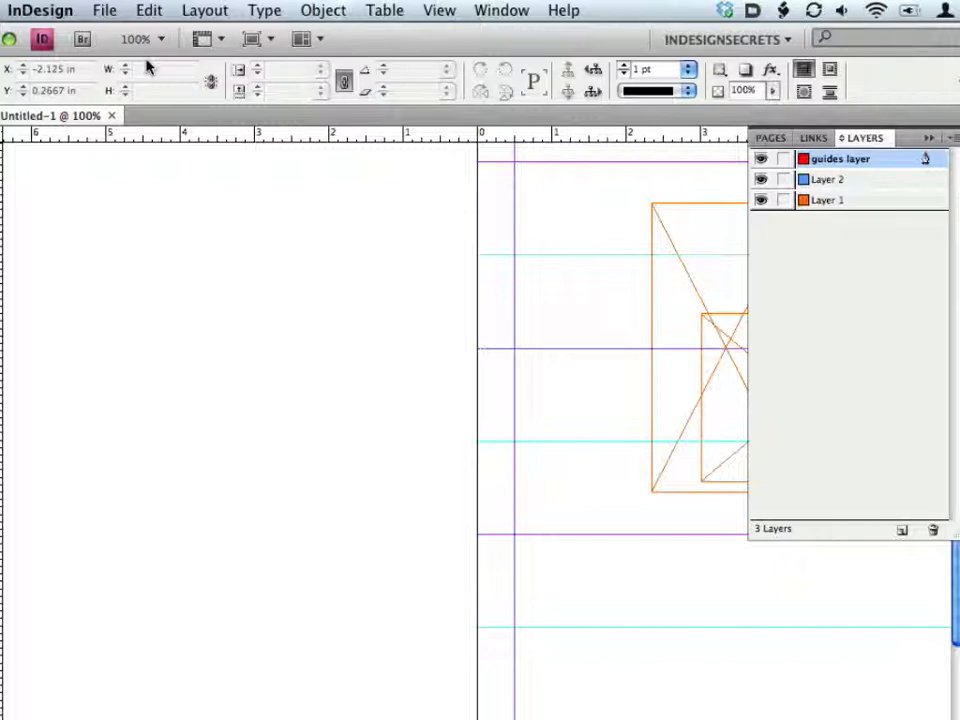
# Step: Collapse the Layers panel and add a new page, fitted in the window
pyautogui.click(865, 138)
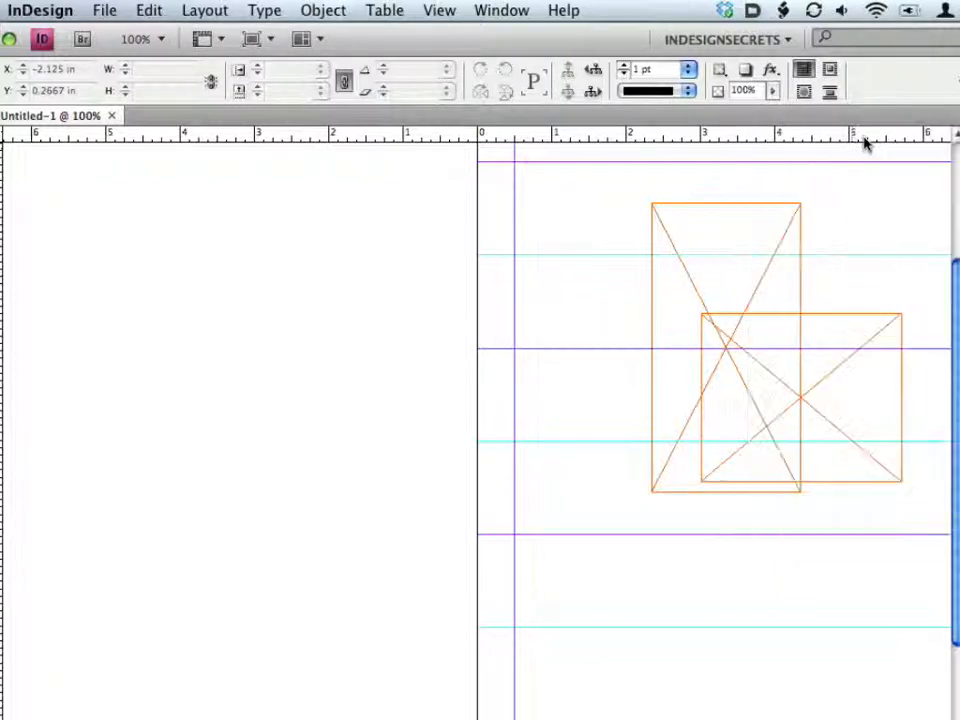
pyautogui.press('shift+super+p')
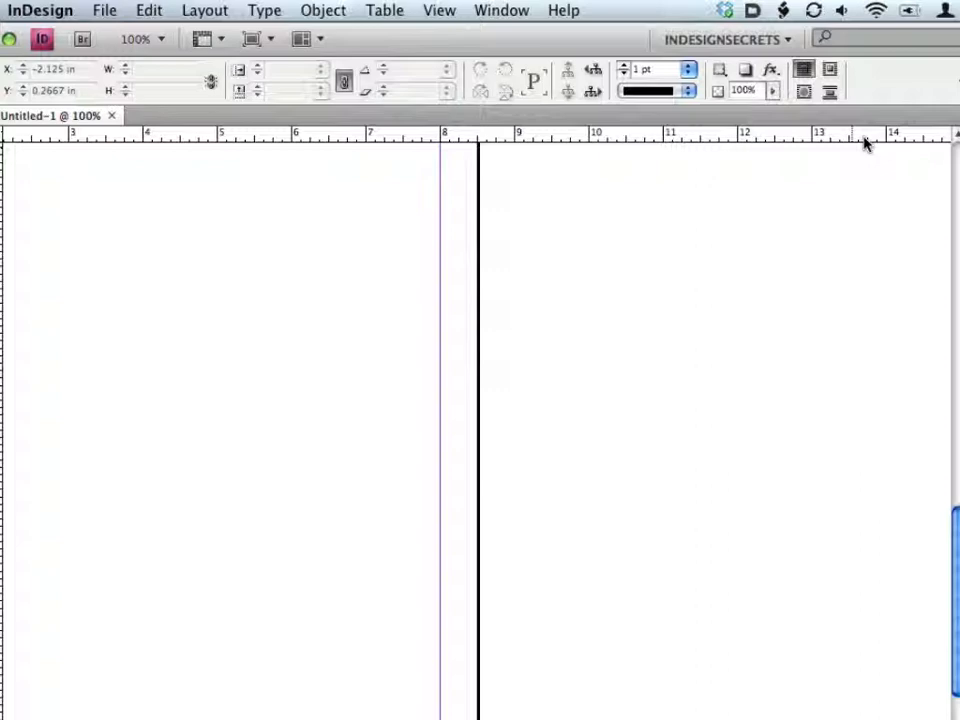
pyautogui.press('super+0')
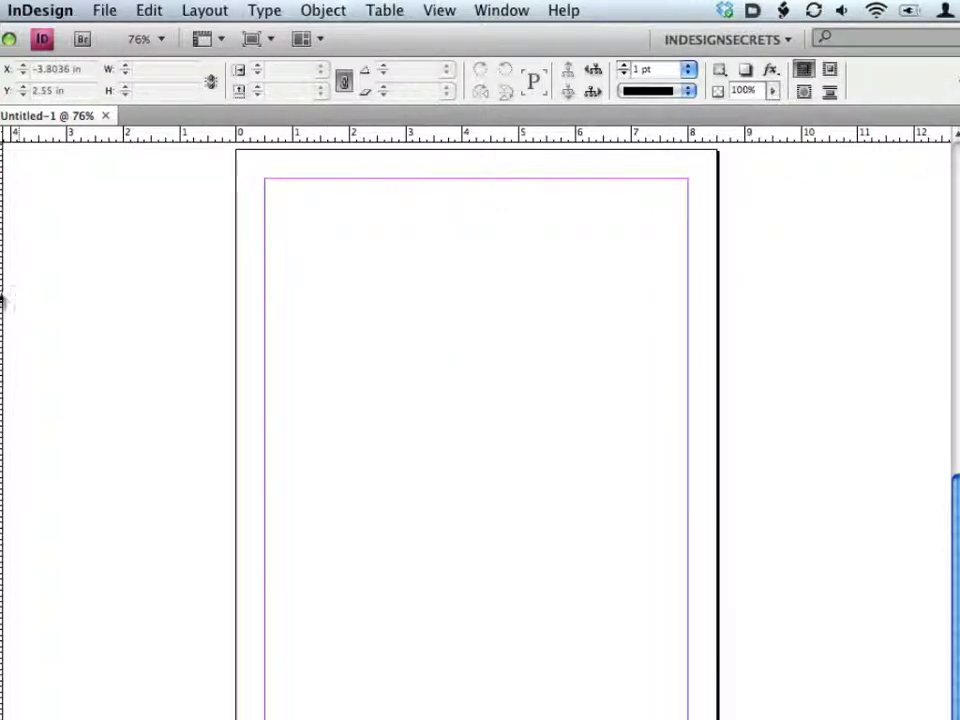
# Step: Place two vertical ruler guides on the new page, at X 2.75 in and X 4.5 in
pyautogui.moveTo(3, 287); pyautogui.dragTo(370, 289)
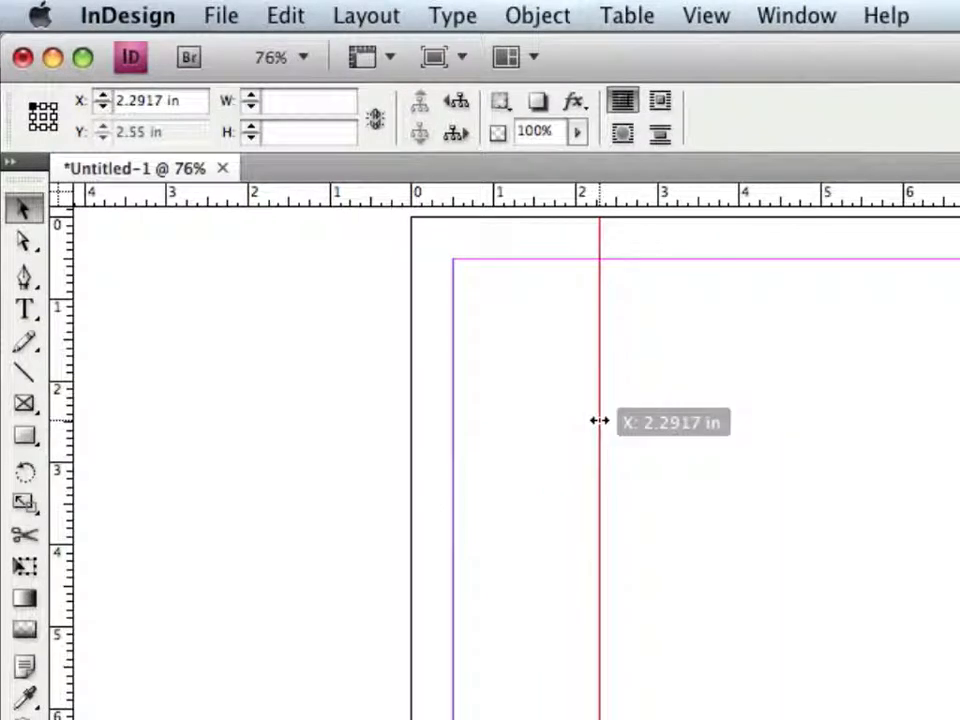
pyautogui.moveTo(599, 421); pyautogui.dragTo(600, 424)
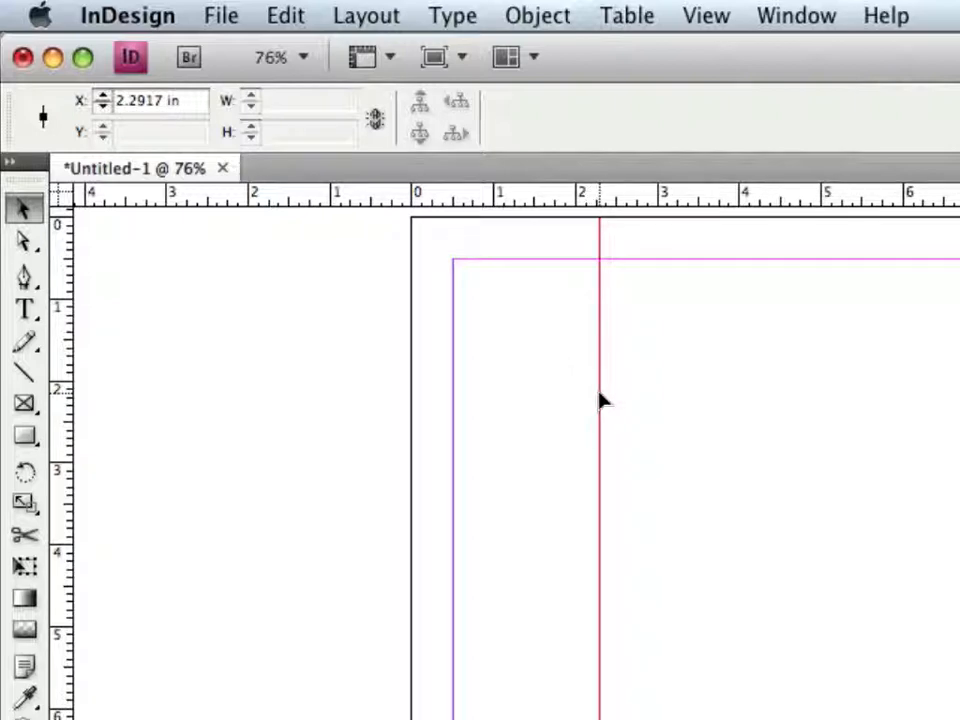
pyautogui.moveTo(600, 401); pyautogui.dragTo(640, 395)
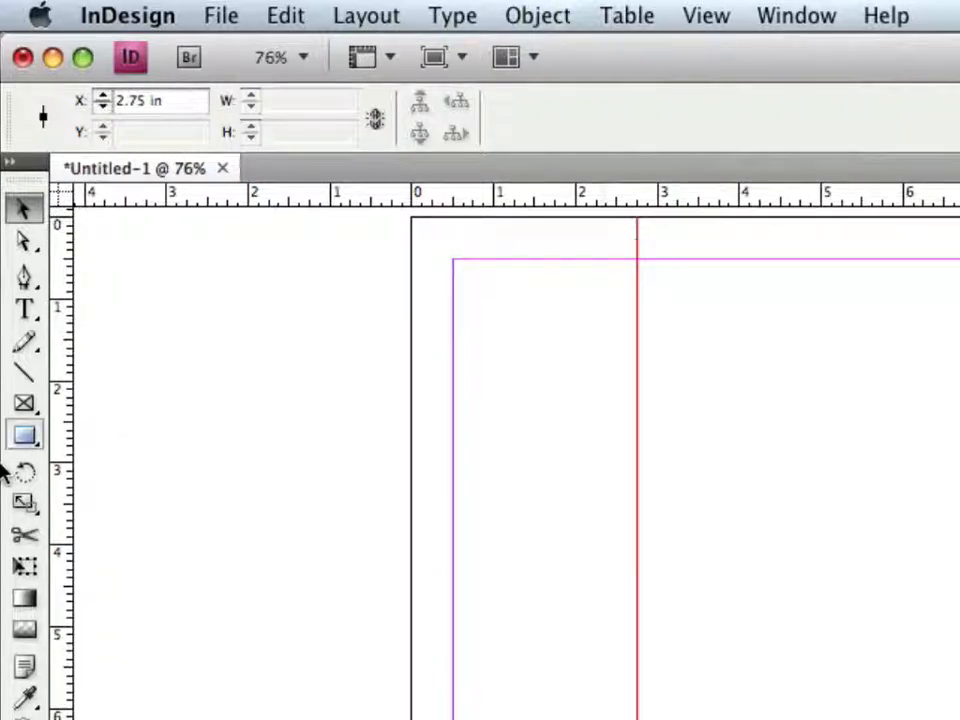
pyautogui.moveTo(55, 346); pyautogui.dragTo(781, 292)
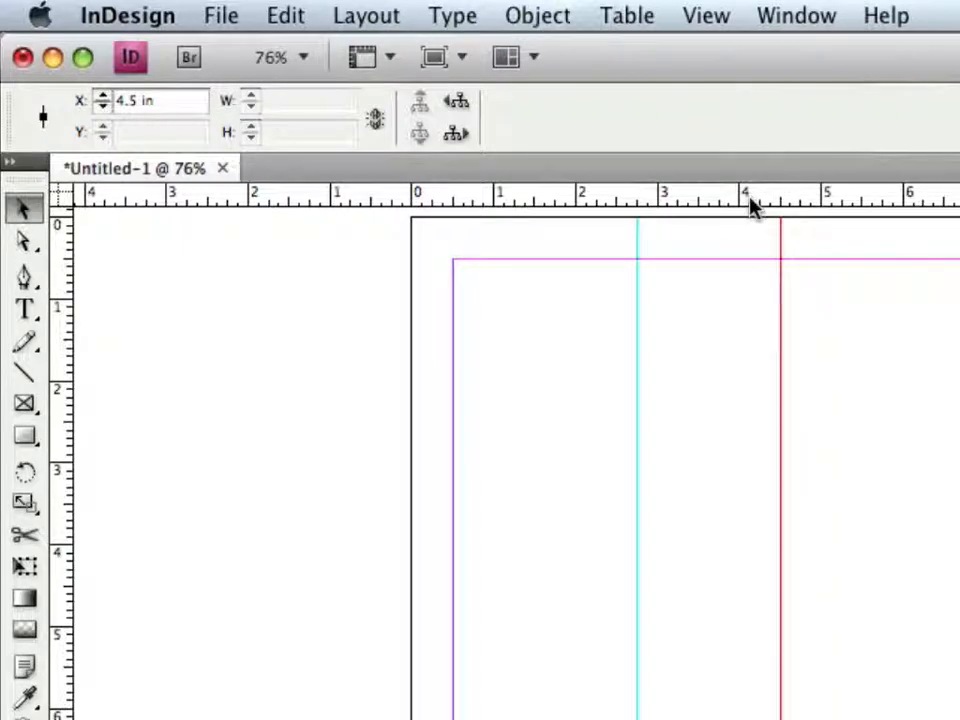
# Step: Zoom in to 300% on the vertical guides and change the horizontal ruler's units to points
pyautogui.press('super+equal')
pyautogui.press('super+equal')
pyautogui.press('super+equal')
pyautogui.press('super+equal')
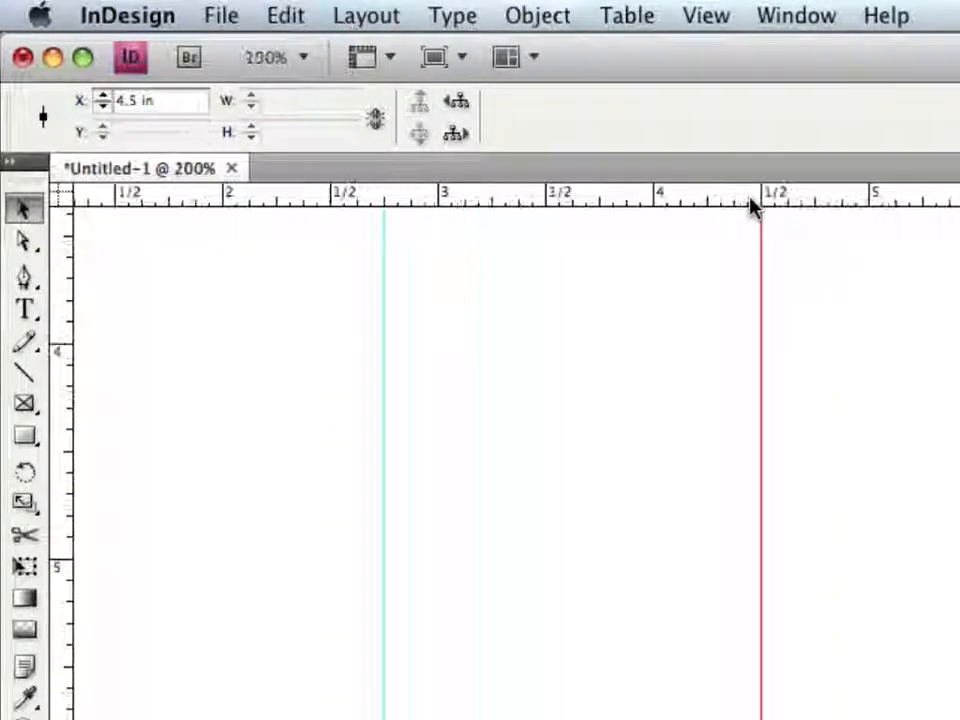
pyautogui.press('super+equal')
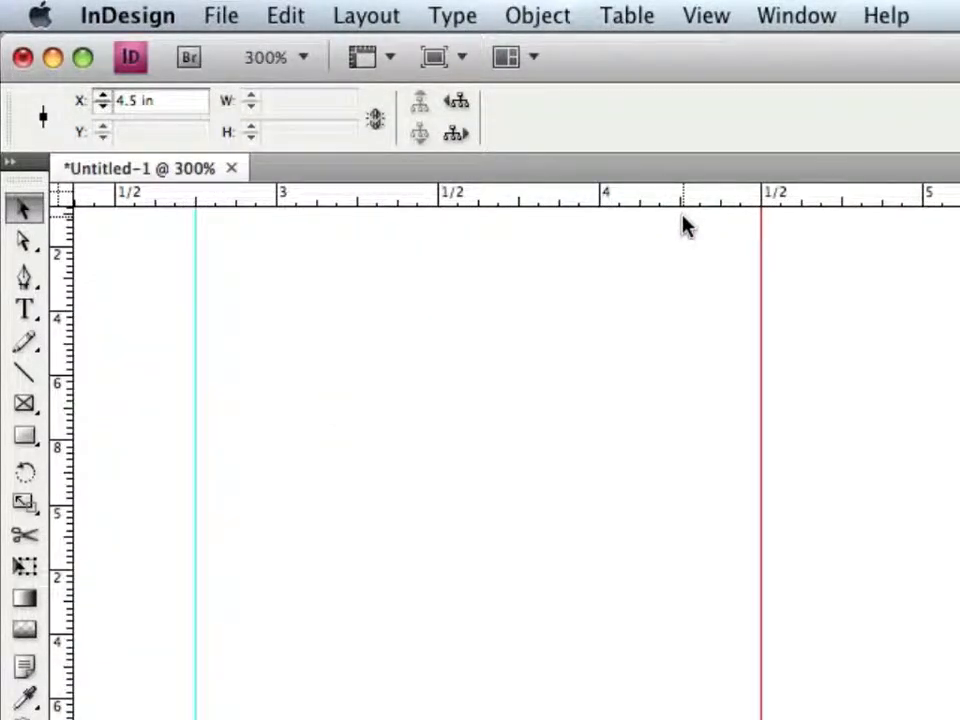
pyautogui.rightClick(492, 203)
pyautogui.click(490, 214)
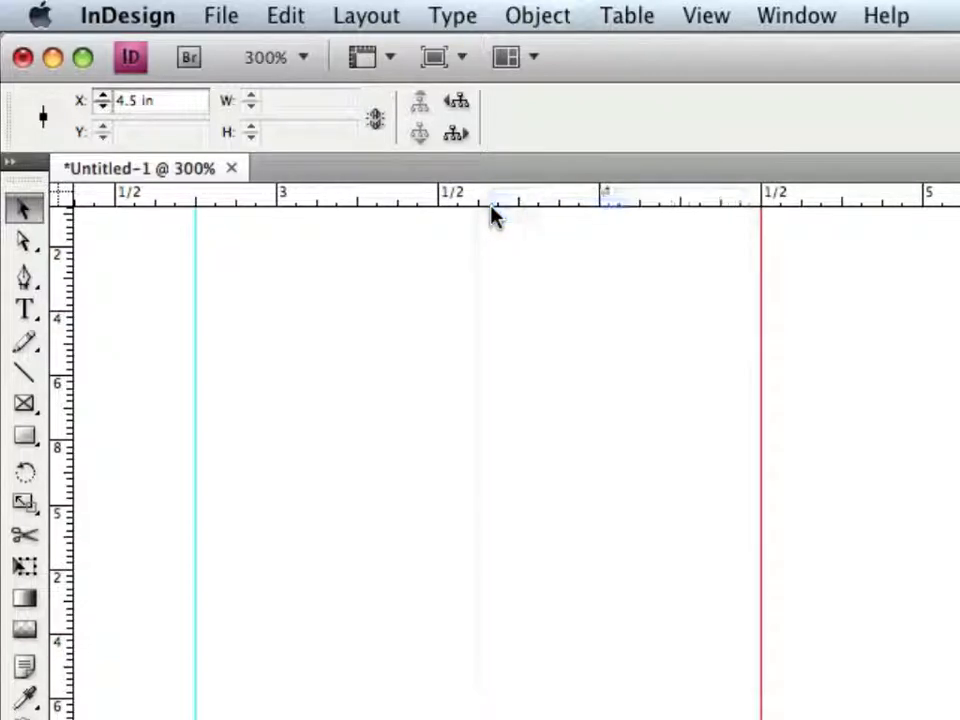
pyautogui.scroll(-1, 492, 212)
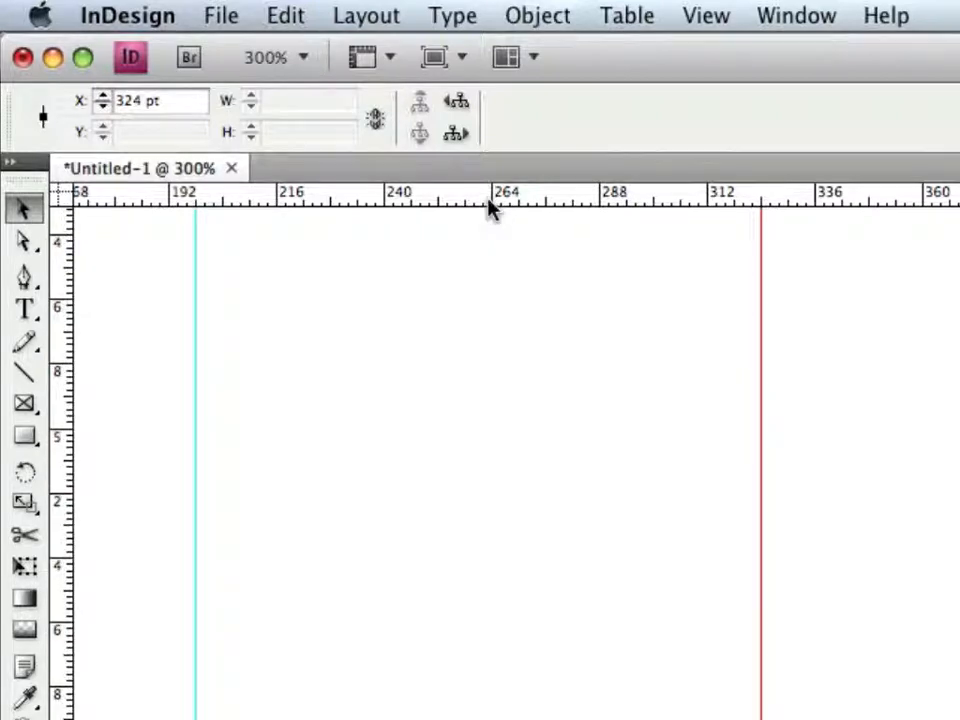
# Step: Change the horizontal ruler's units to picas and fit the page in the window
pyautogui.rightClick(456, 200)
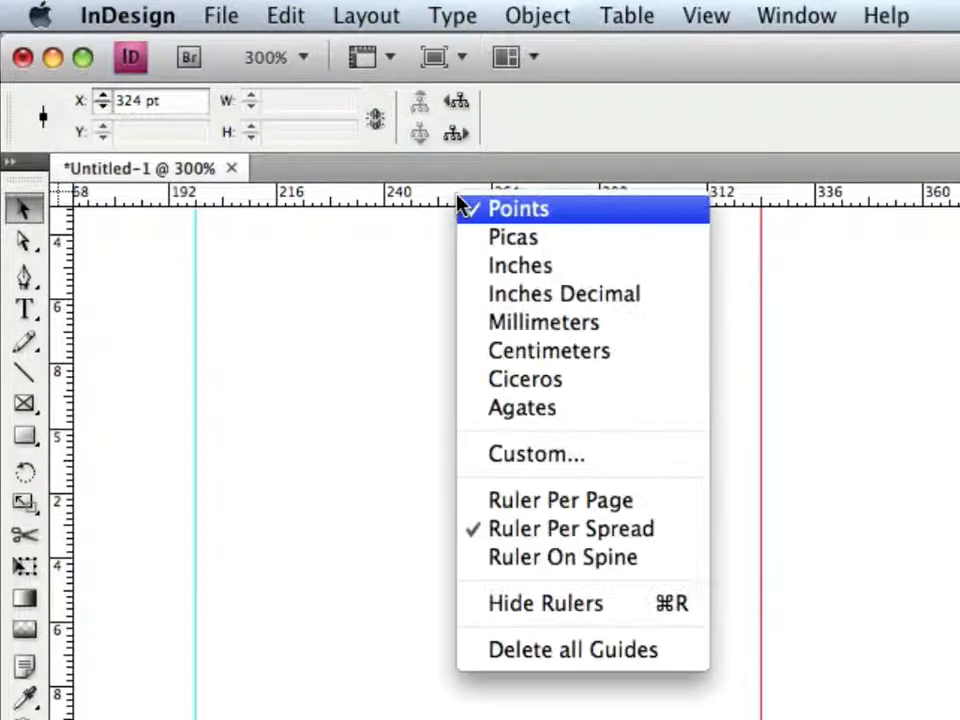
pyautogui.click(500, 245)
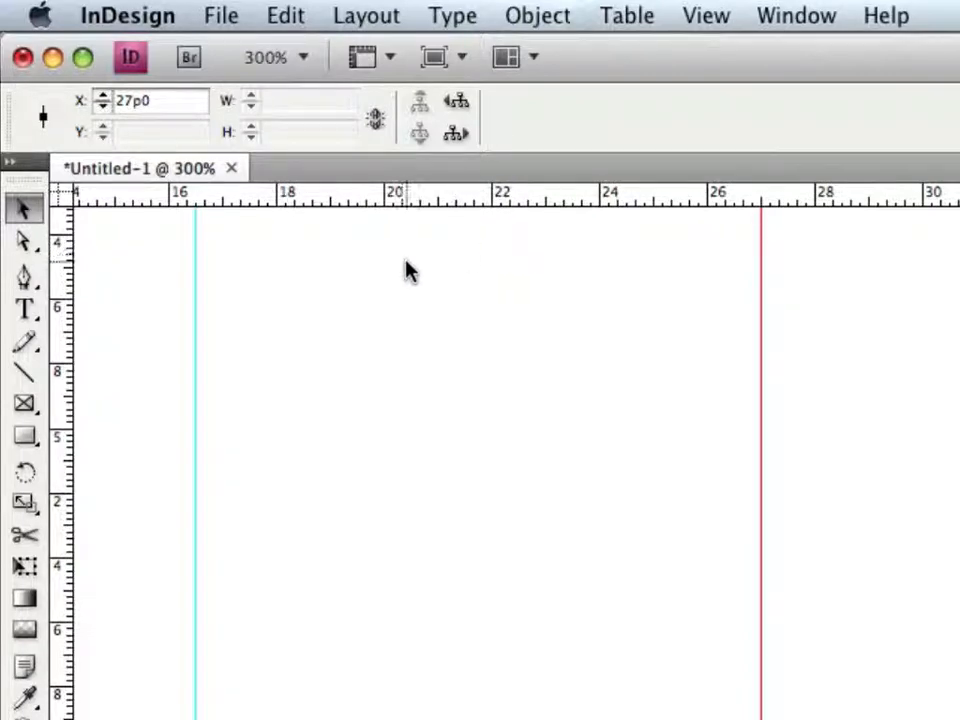
pyautogui.press('super+0')
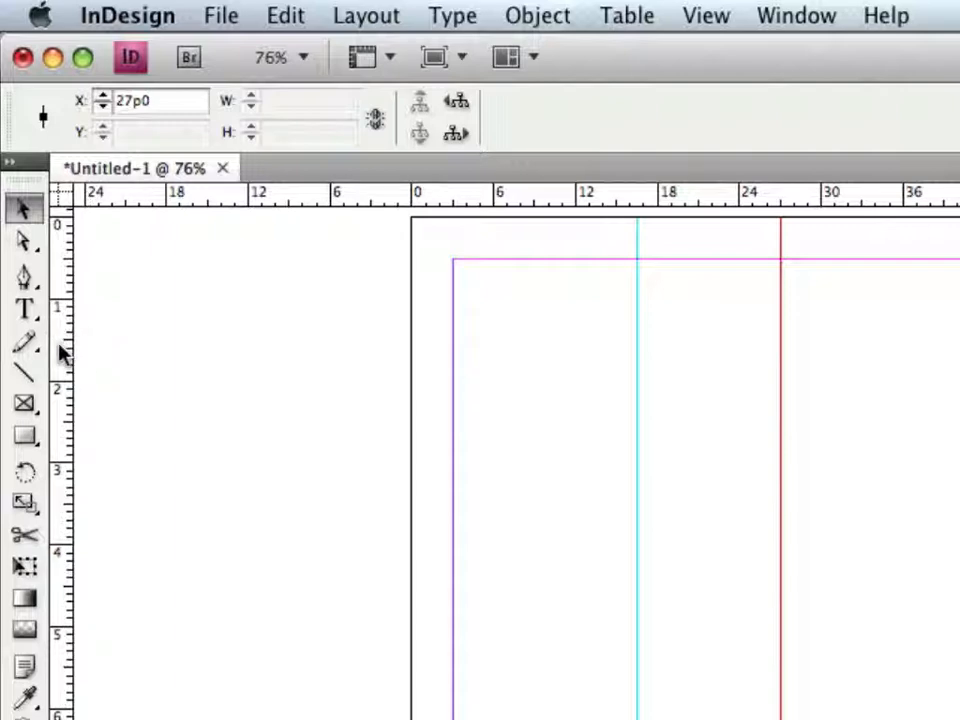
# Step: Place a third vertical ruler guide at X 12p0, snapped to the ruler's tick marks, and move it to X 13p3
pyautogui.moveTo(60, 354); pyautogui.dragTo(574, 386)
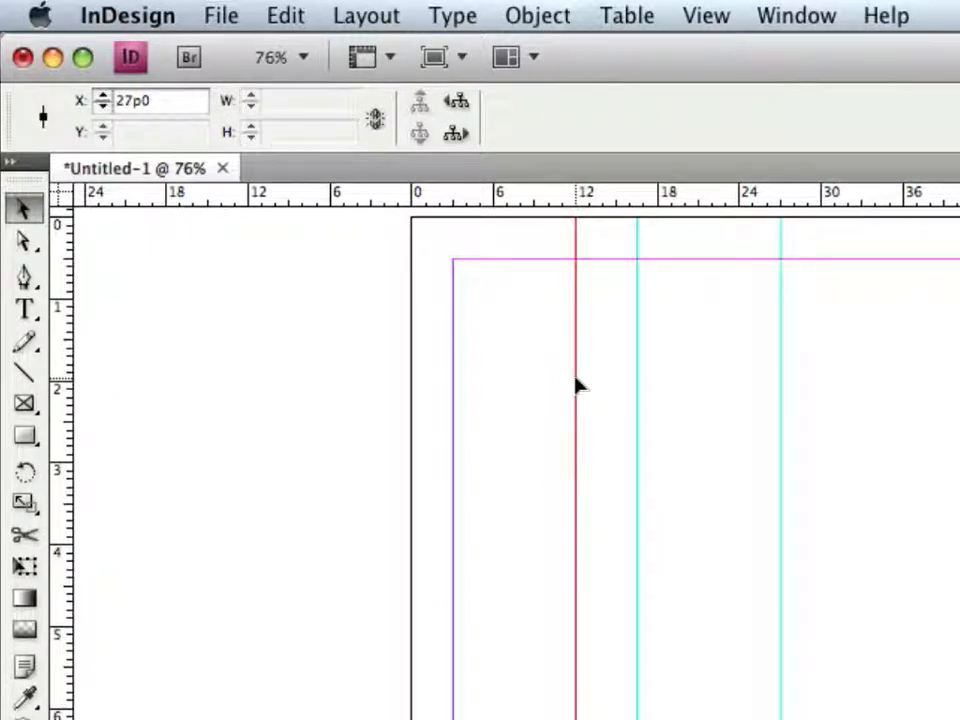
pyautogui.press('super+1')
pyautogui.press('super+2')
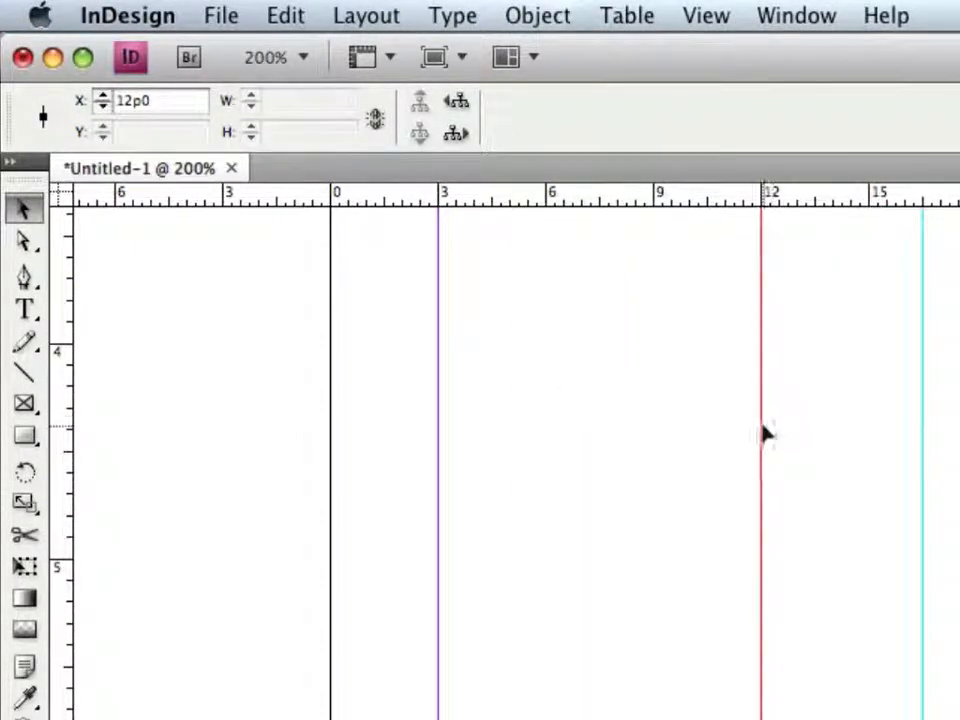
pyautogui.moveTo(763, 435); pyautogui.dragTo(808, 435)
pyautogui.press('super+0')
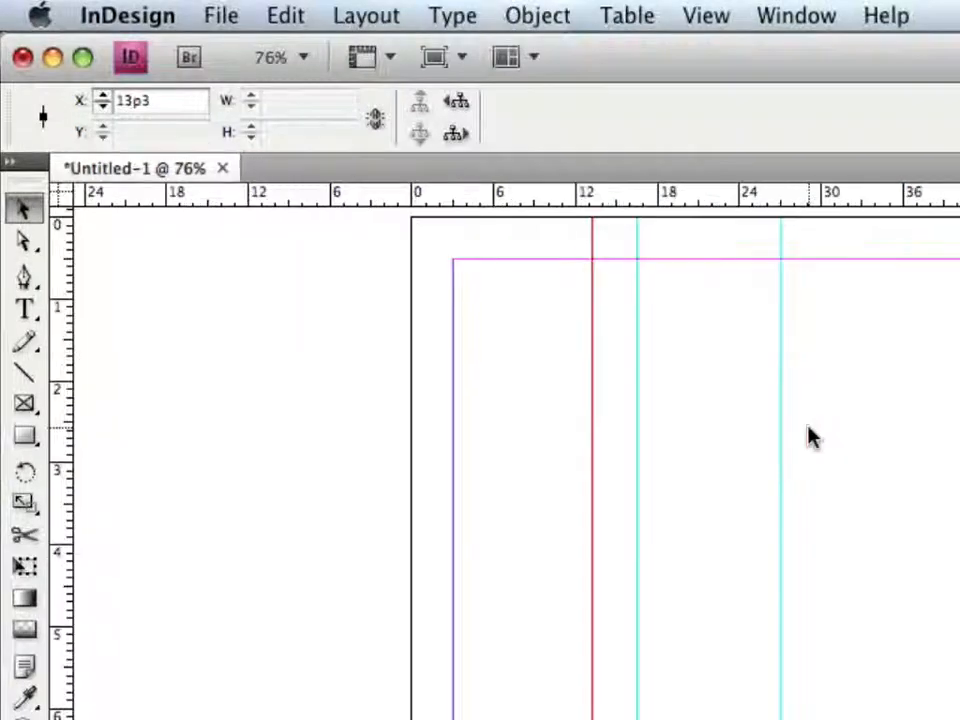